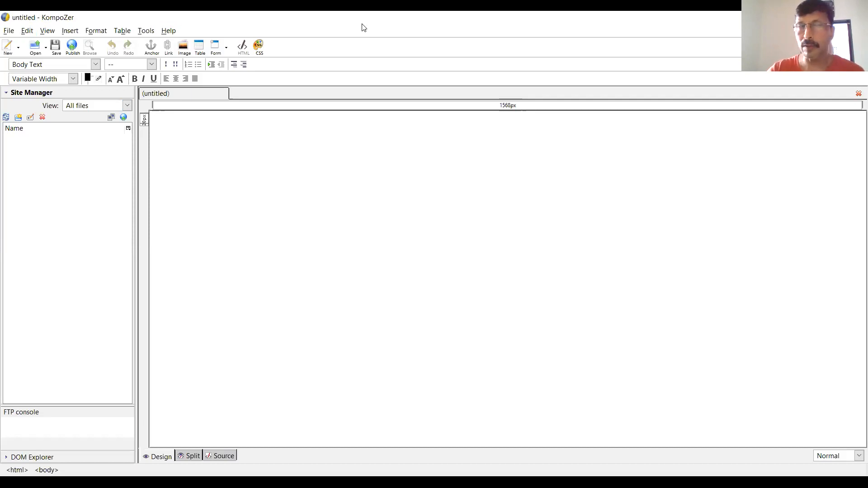
- Hide the Site Manager sidebar and show it again
key(alt)
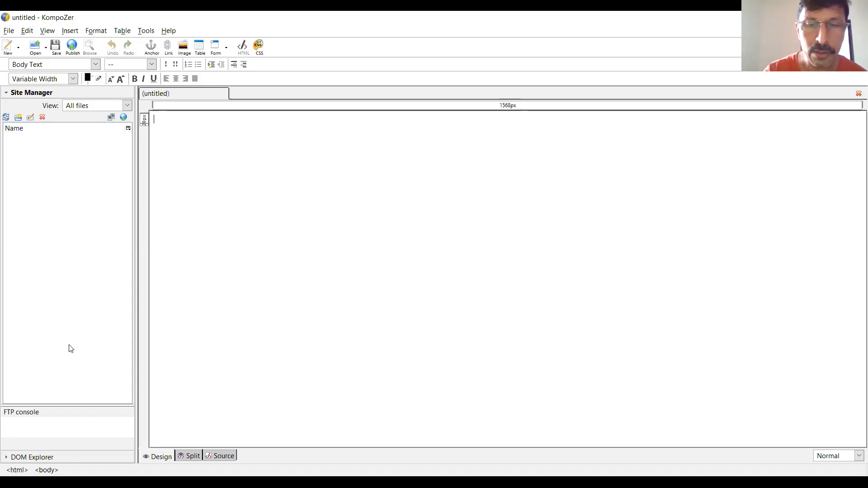
key(alt)
key(Escape)
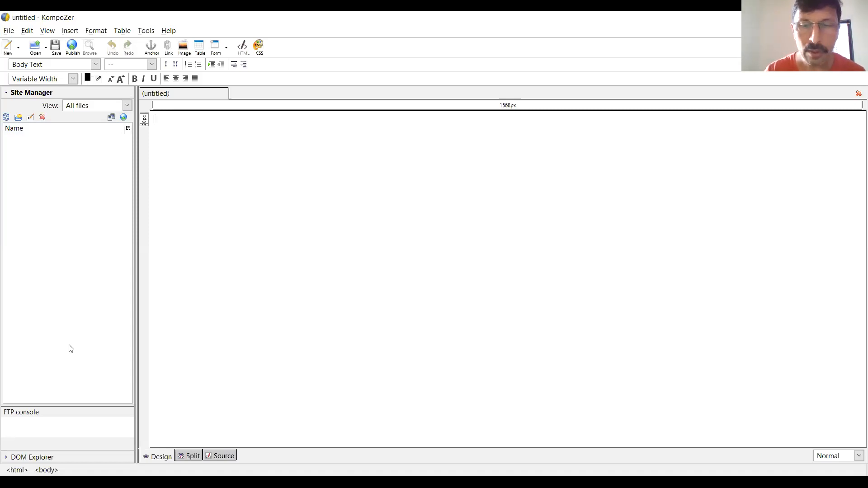
key(F9)
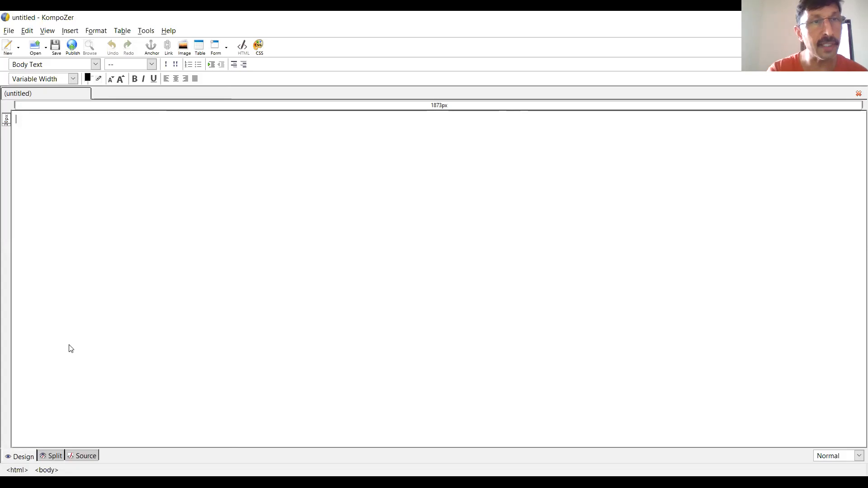
key(F9)
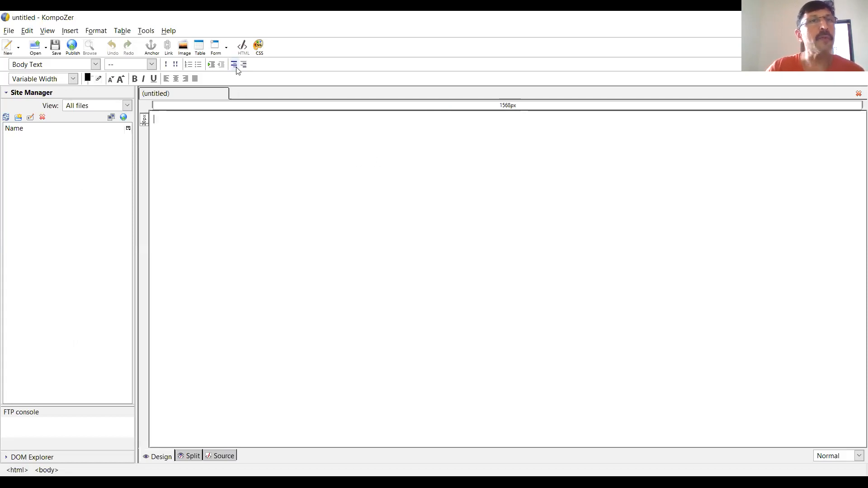
- Define a form named frm with the action URL abc.html and the POST method
click(72, 33)
mouse_move(102, 67)
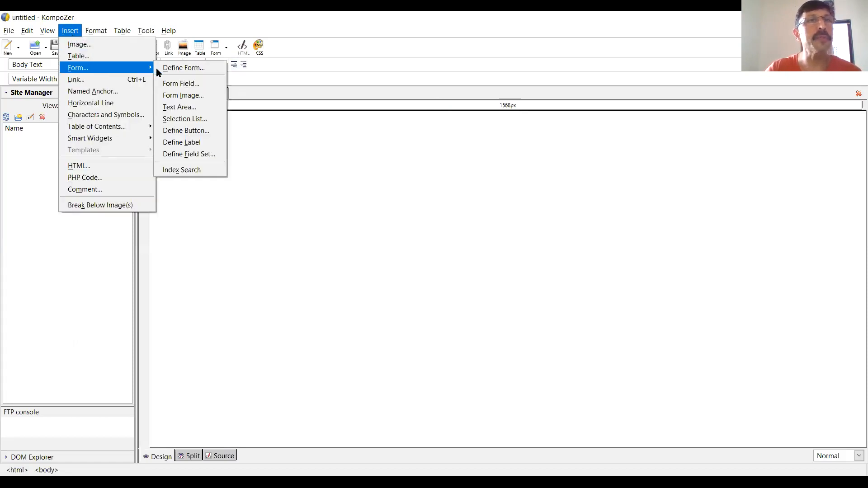
click(199, 69)
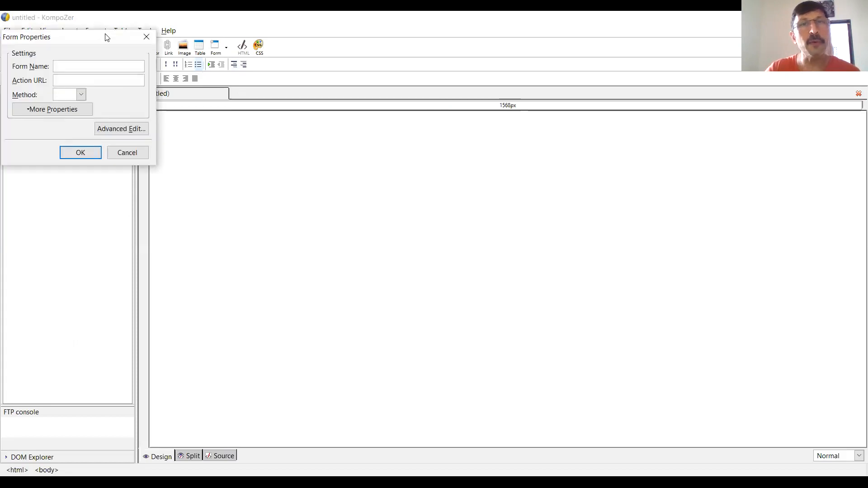
drag(107, 38, 451, 152)
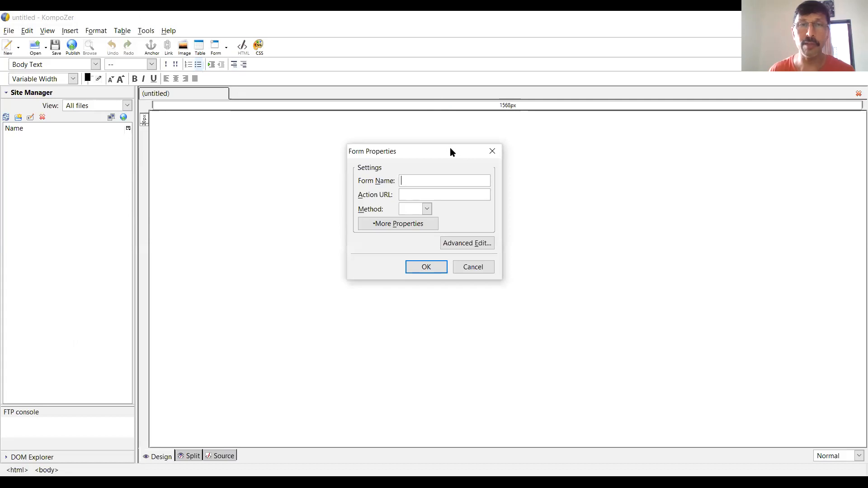
text(frm)
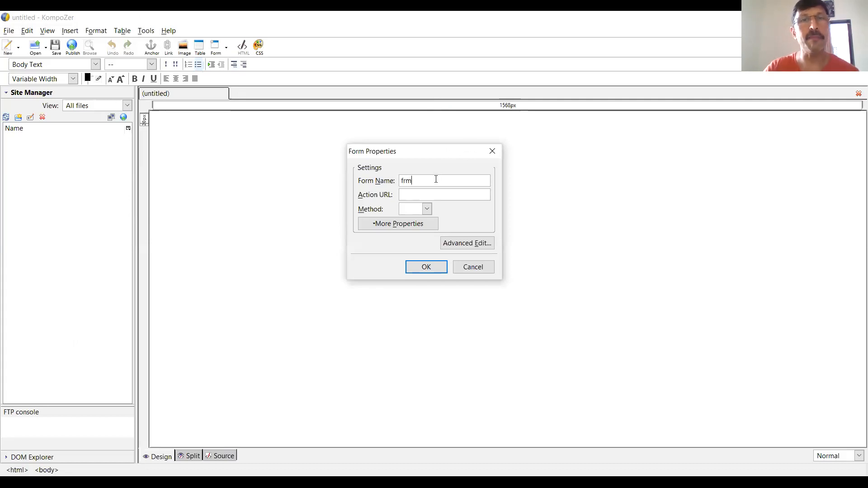
click(440, 197)
text(abc.html)
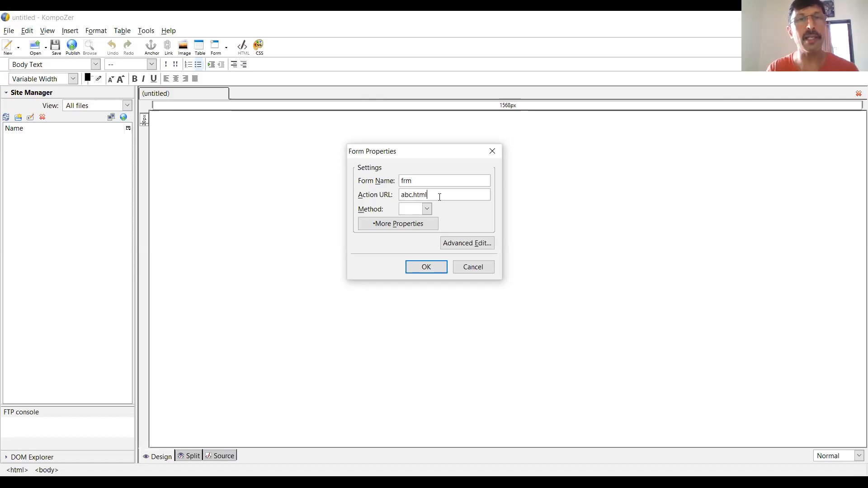
click(427, 209)
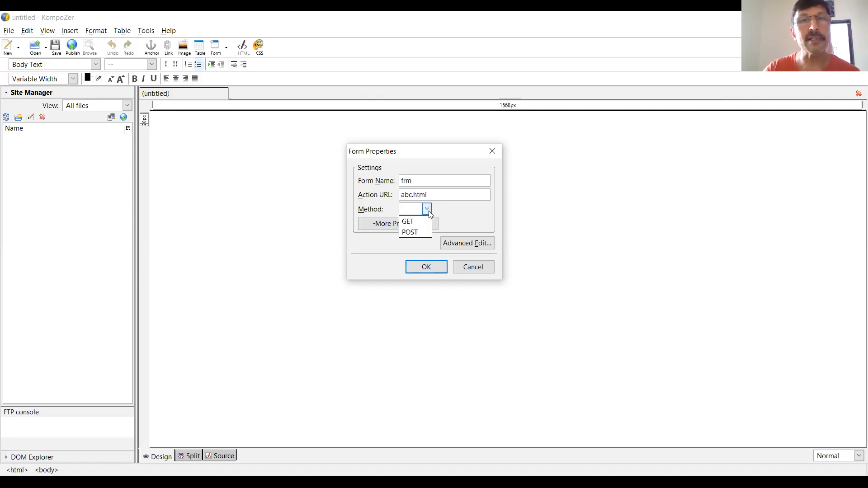
click(414, 232)
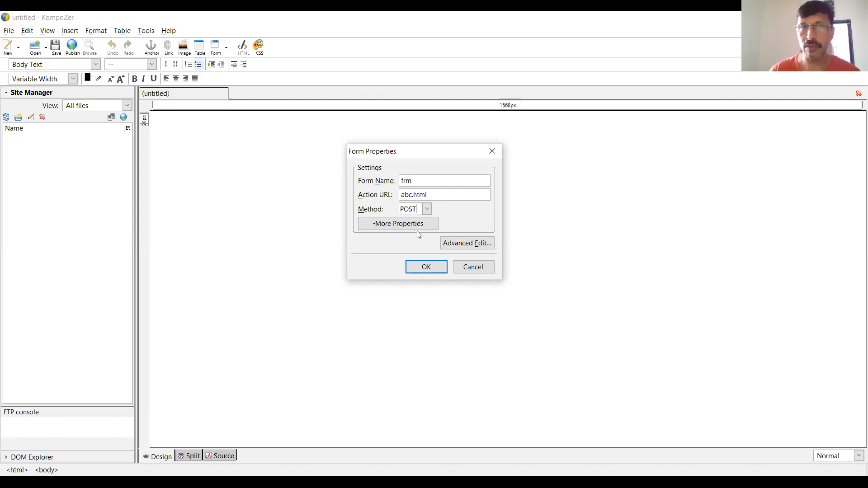
click(427, 268)
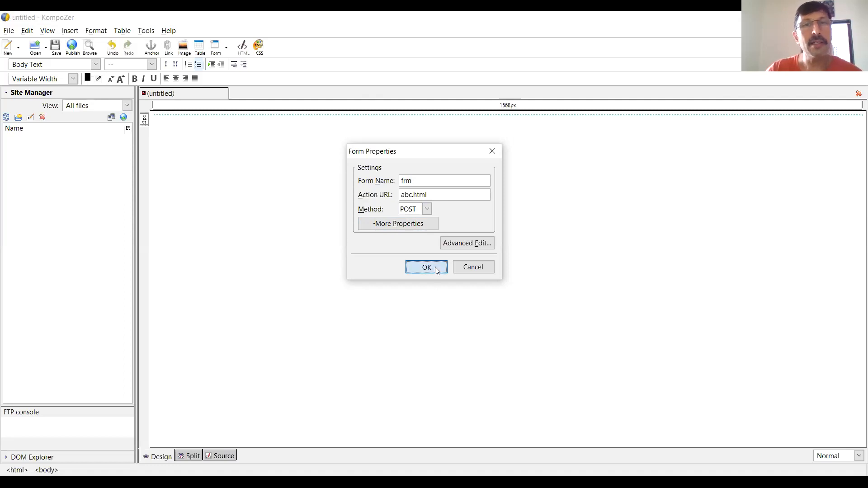
- Add line breaks inside the form and enter the heading text "Registration Form" on its first line
key(Return)
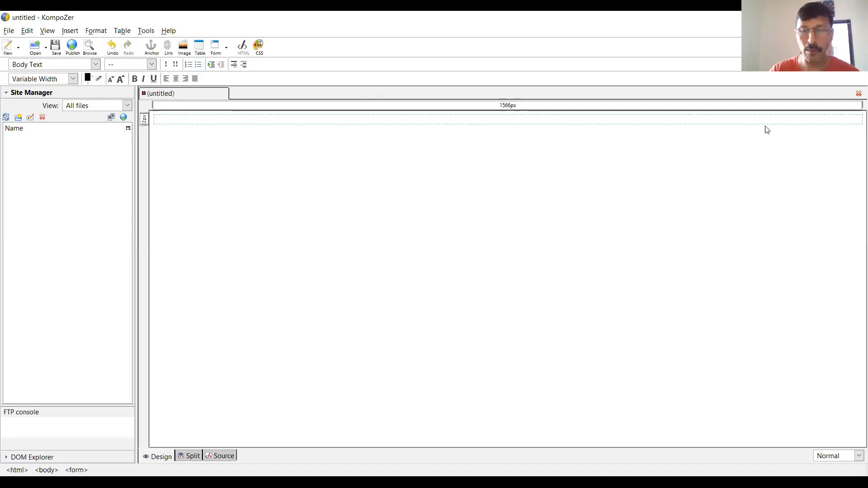
key(Return)
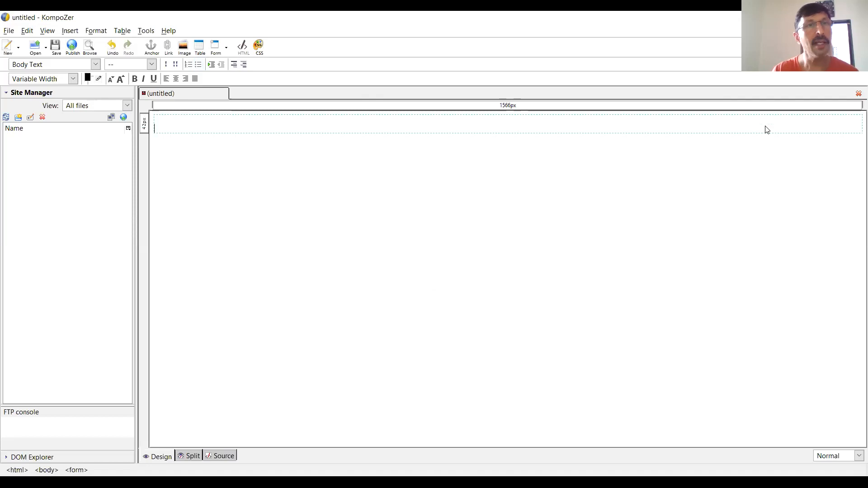
text(Re)
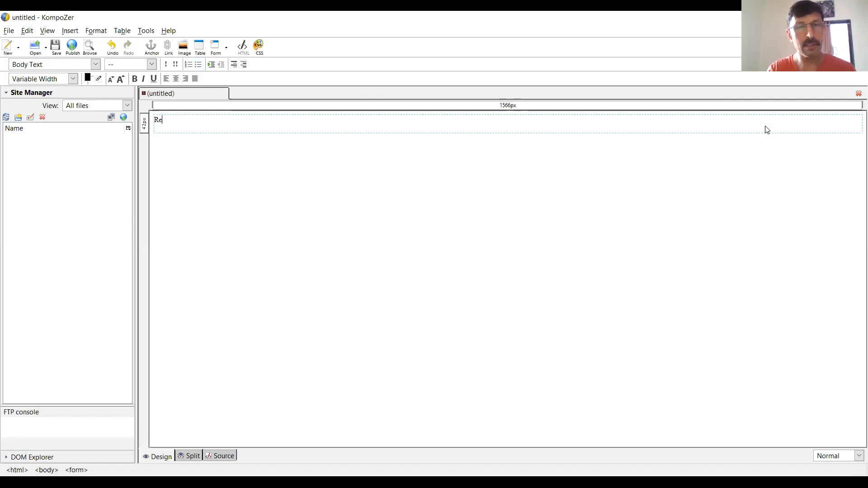
text(gistration )
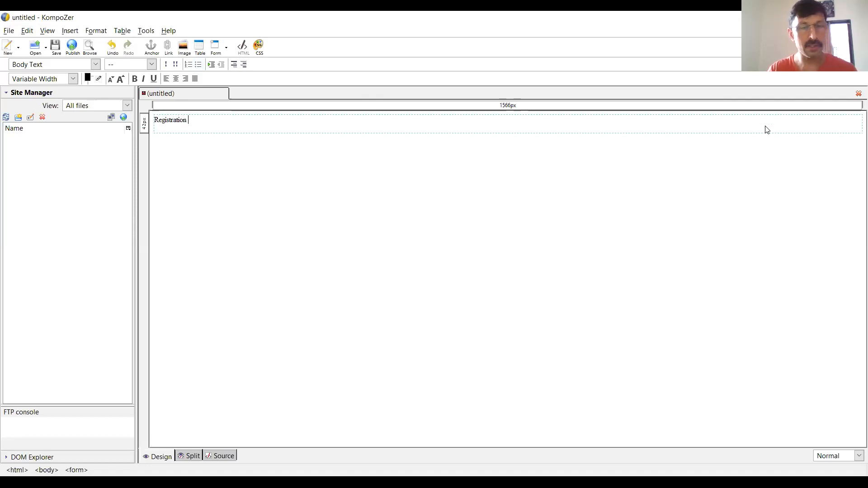
text(Form)
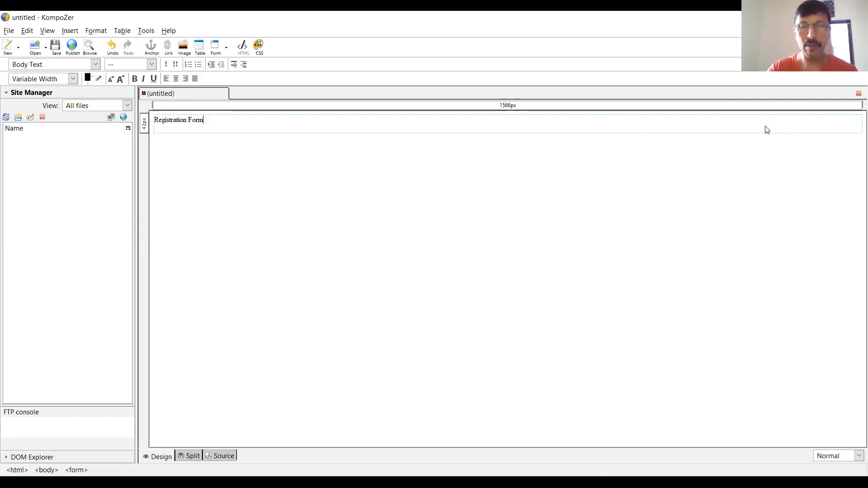
- Enlarge the "Registration Form" heading by several font sizes, make it bold and centre it
key(shift+Home)
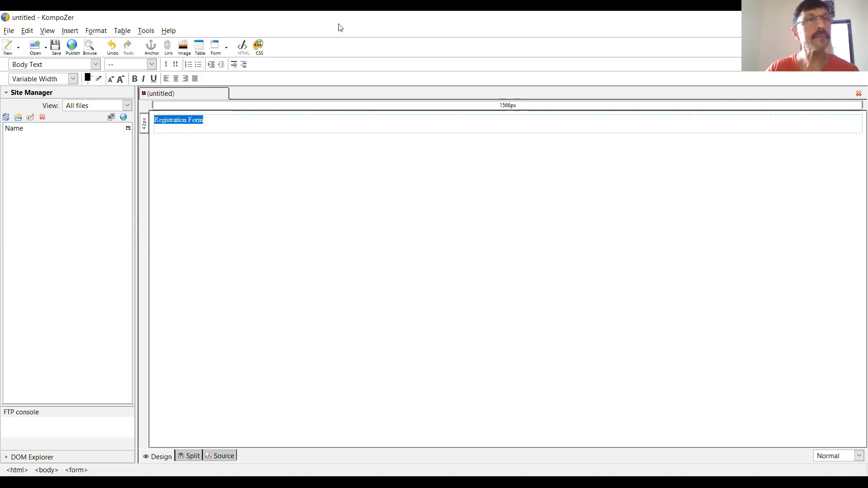
click(120, 80)
click(119, 80)
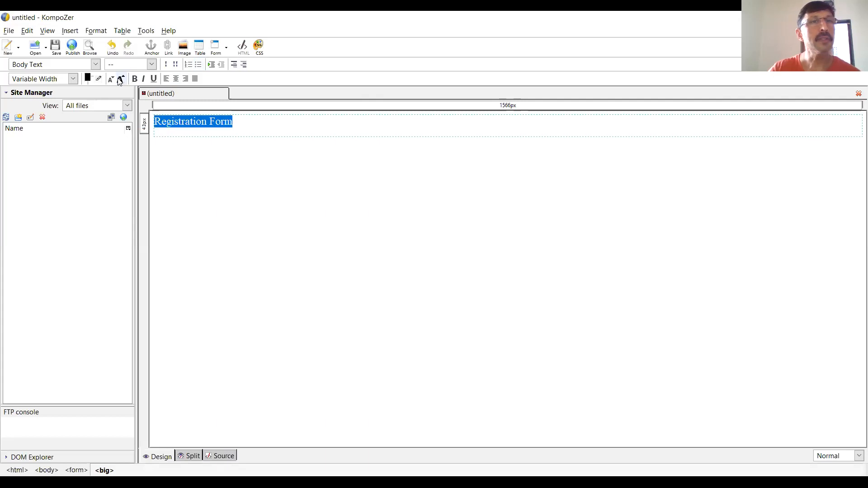
click(120, 81)
click(120, 80)
click(135, 80)
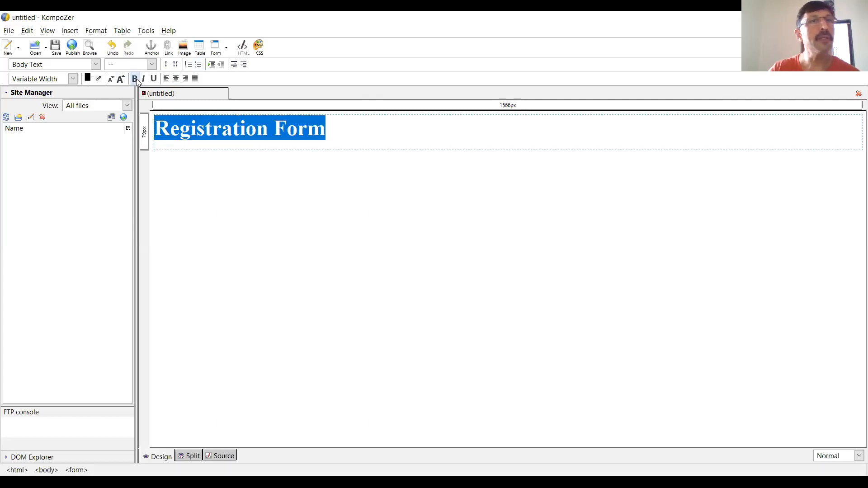
click(176, 79)
- Start a new left-aligned line below the heading inside the form
click(620, 133)
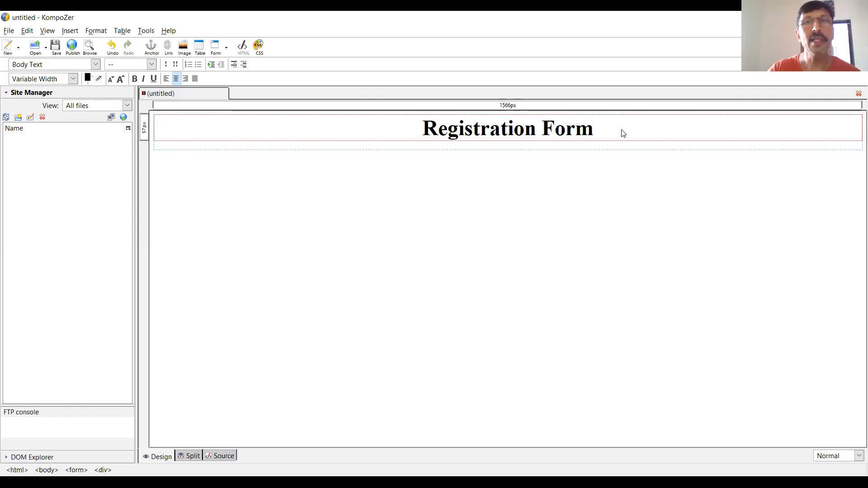
key(Return)
key(BackSpace)
key(Return)
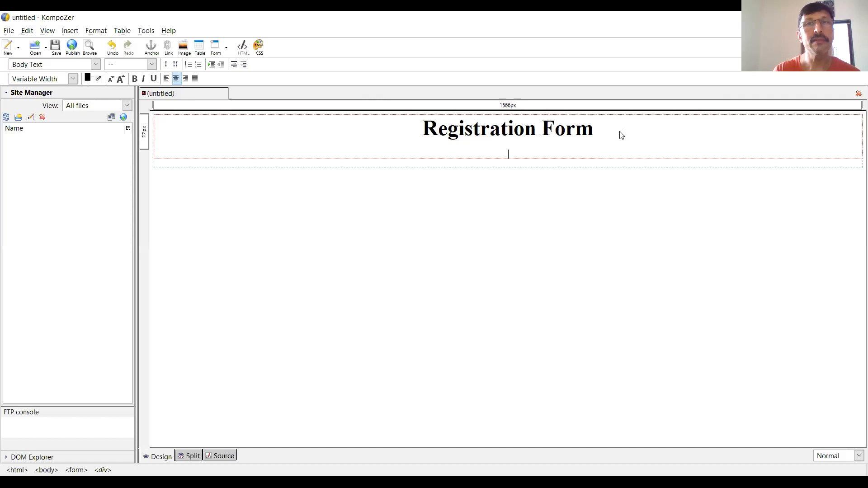
click(167, 79)
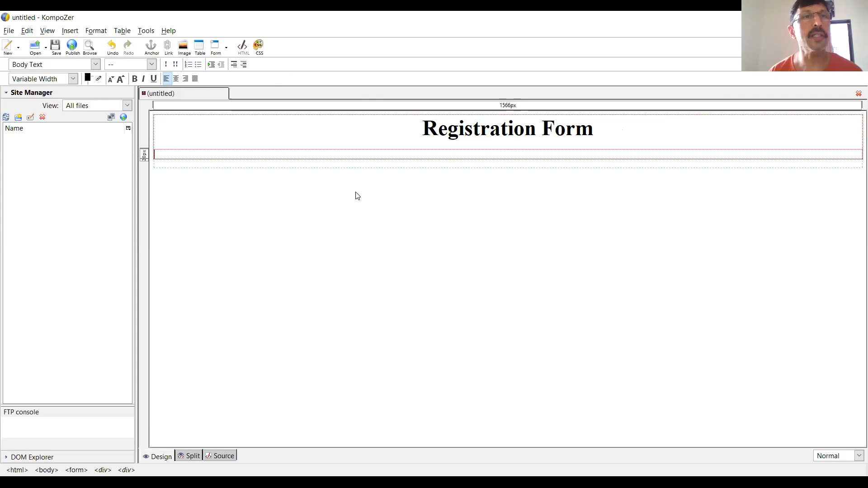
- Enter the label "Enter Username :" on the new line below the heading
text(Enter Username :)
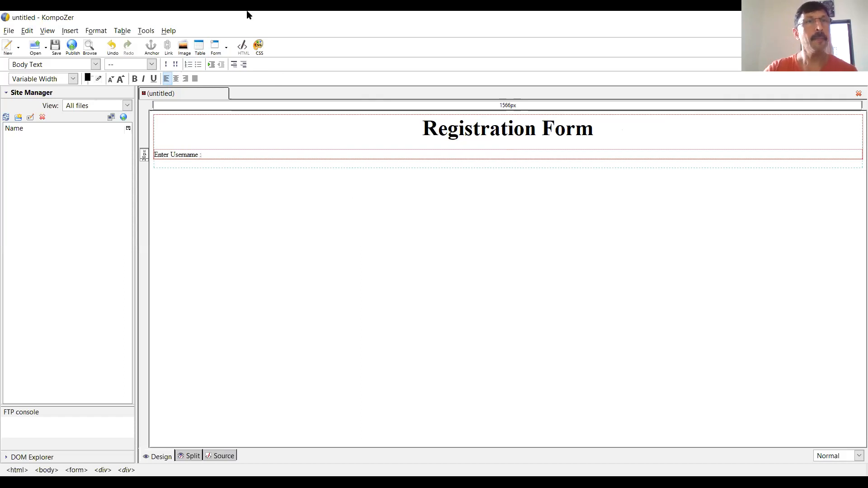
- Insert a form field of type Text named un after the username label, leaving its initial value empty
click(78, 32)
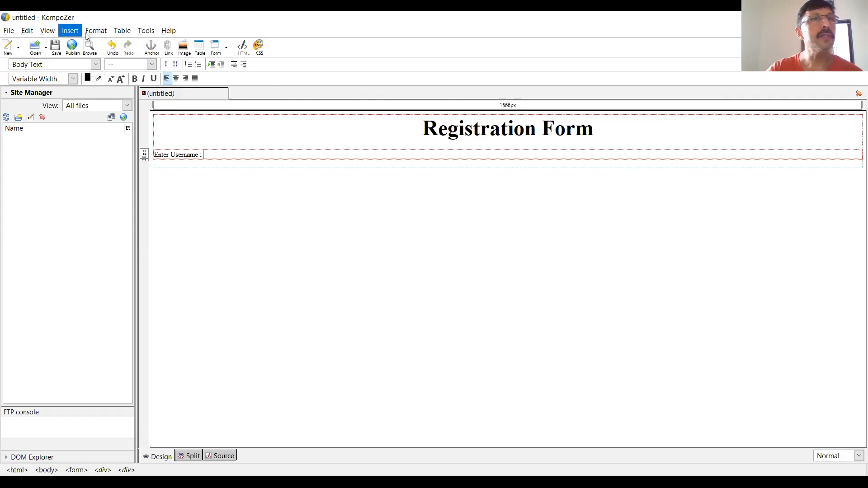
click(77, 30)
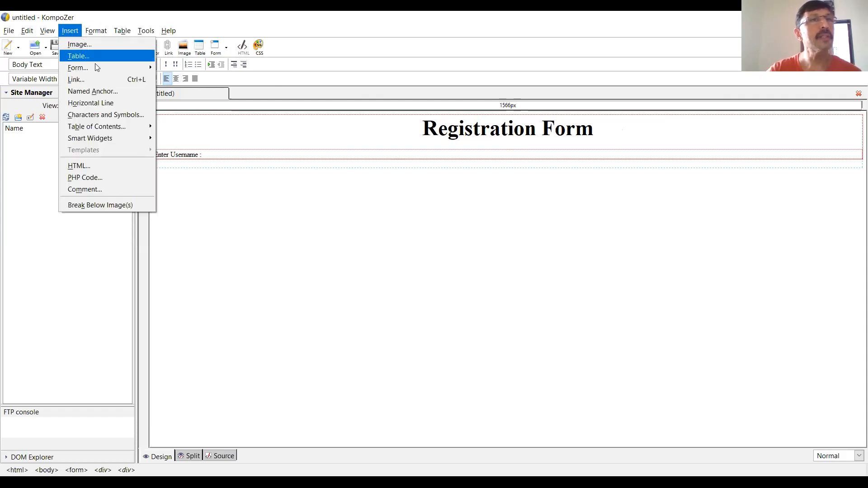
mouse_move(97, 67)
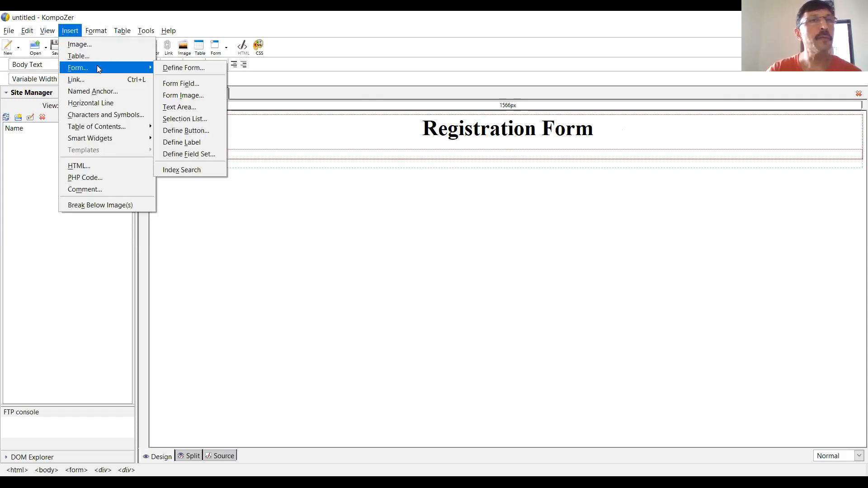
click(204, 84)
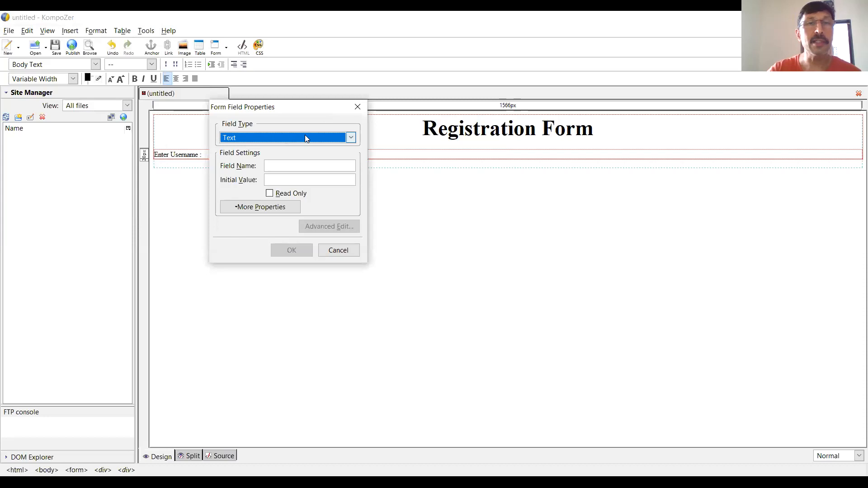
click(305, 137)
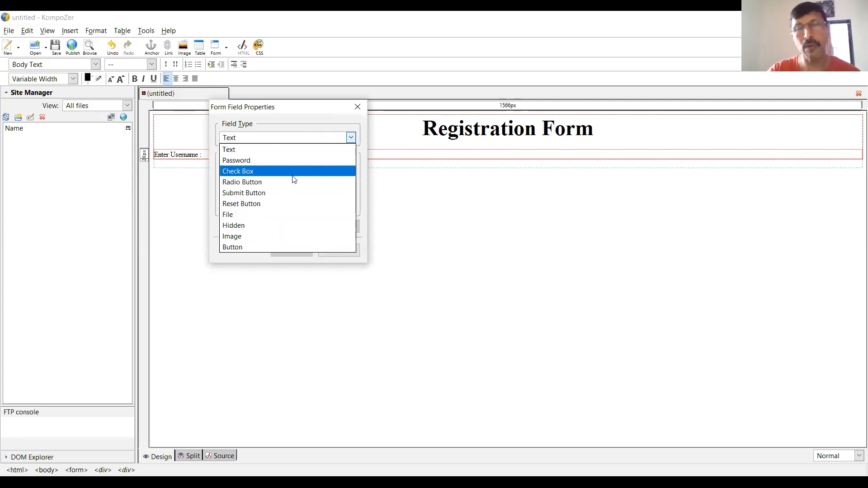
click(281, 150)
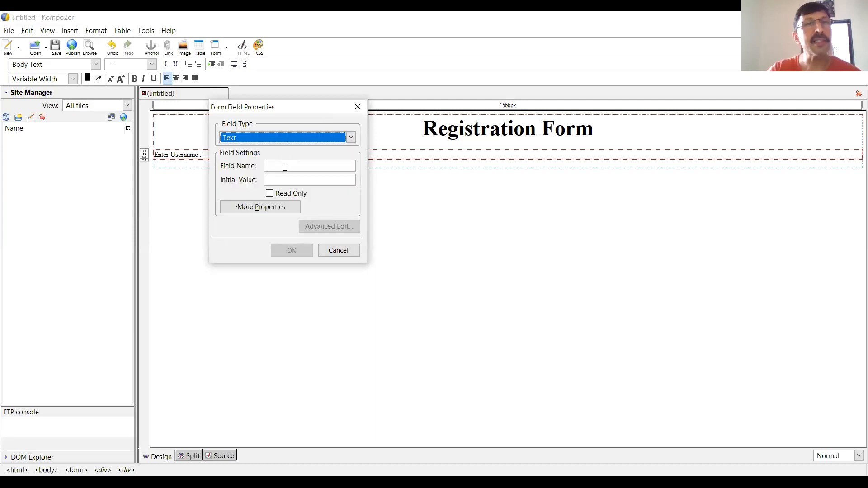
click(286, 165)
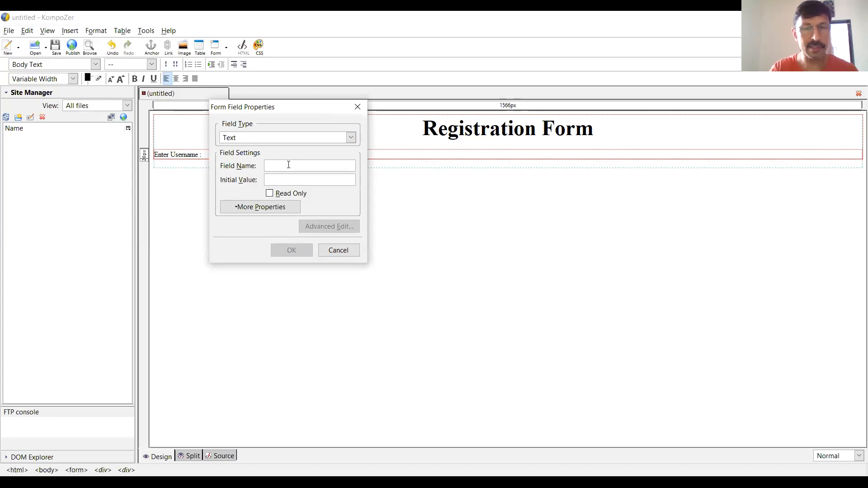
text(un)
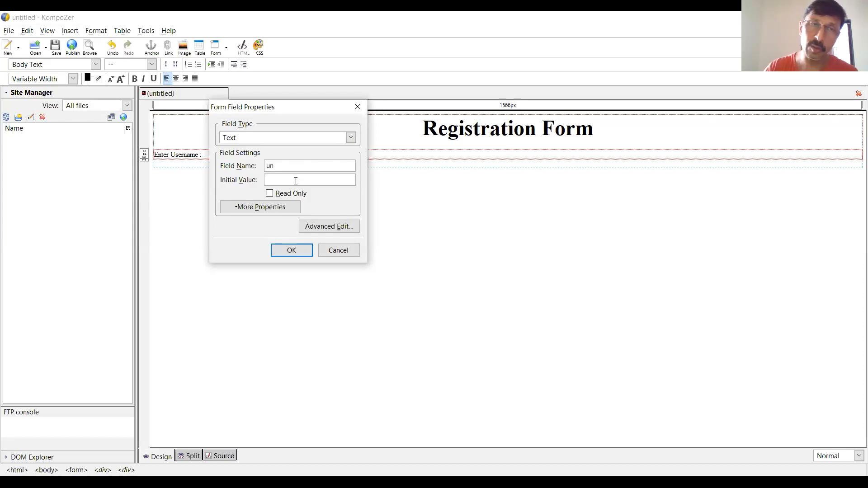
click(296, 181)
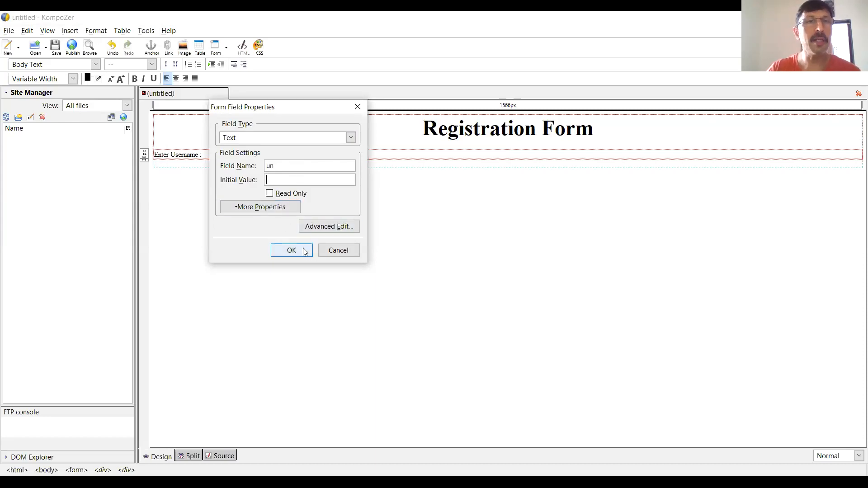
click(302, 250)
- Leave a blank line below the username field and enter the label "Enter Password :"
key(Return)
key(Return)
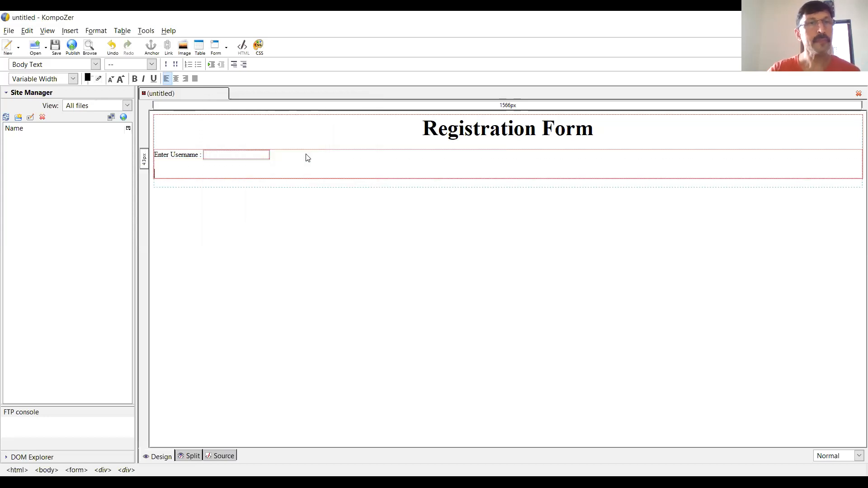
text(Enter Password :)
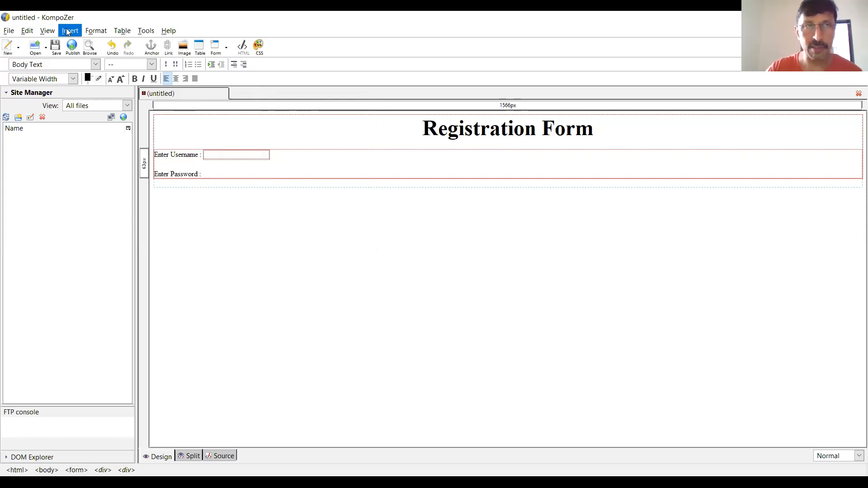
- Insert a form field of type Password named pw after the password label, leaving its initial value empty
click(67, 31)
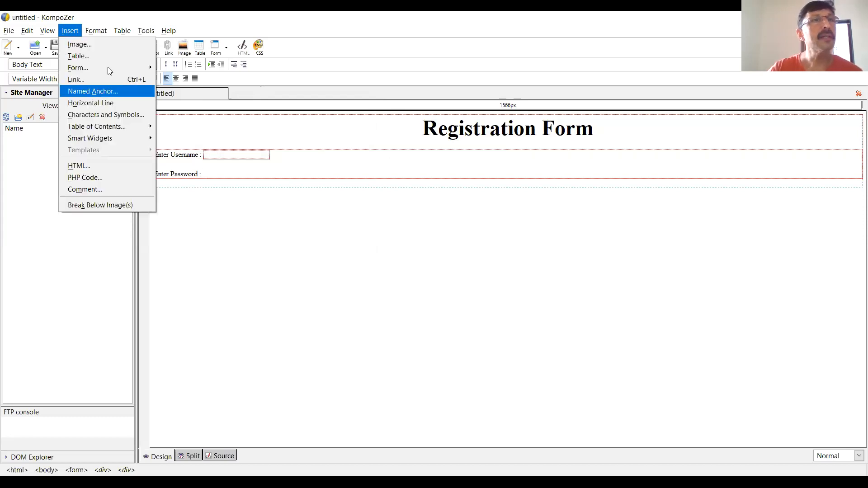
mouse_move(110, 68)
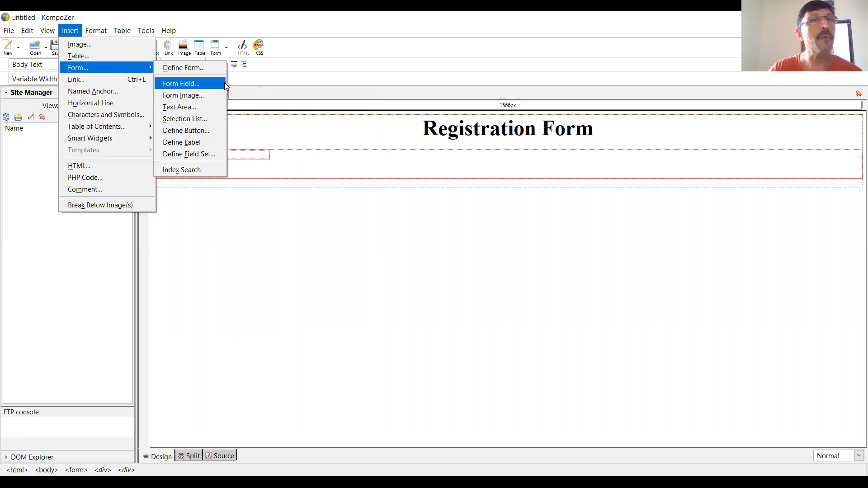
click(209, 83)
click(313, 141)
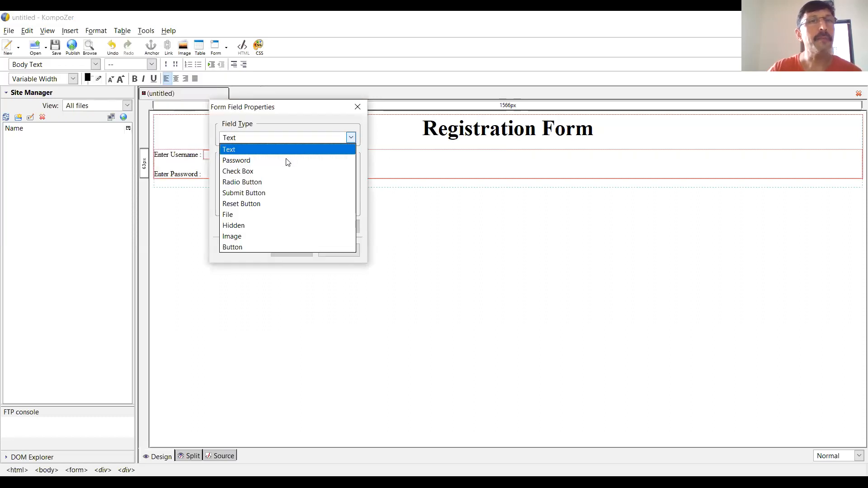
click(287, 160)
click(276, 168)
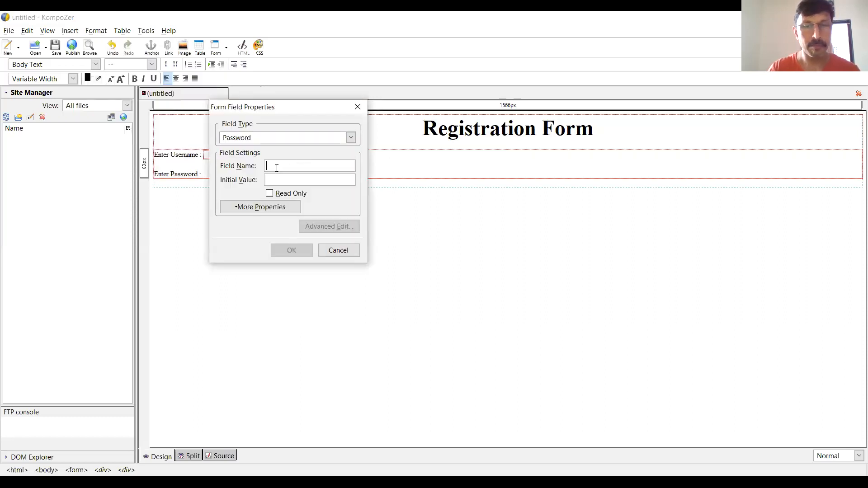
text(pw)
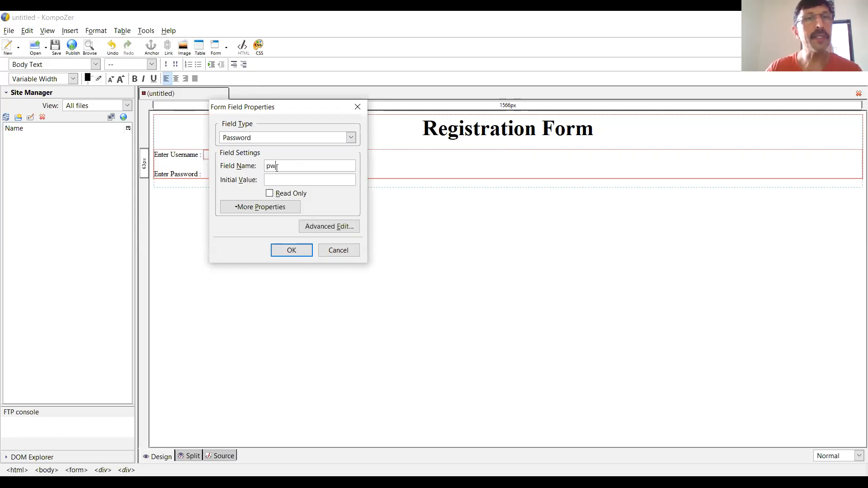
click(291, 250)
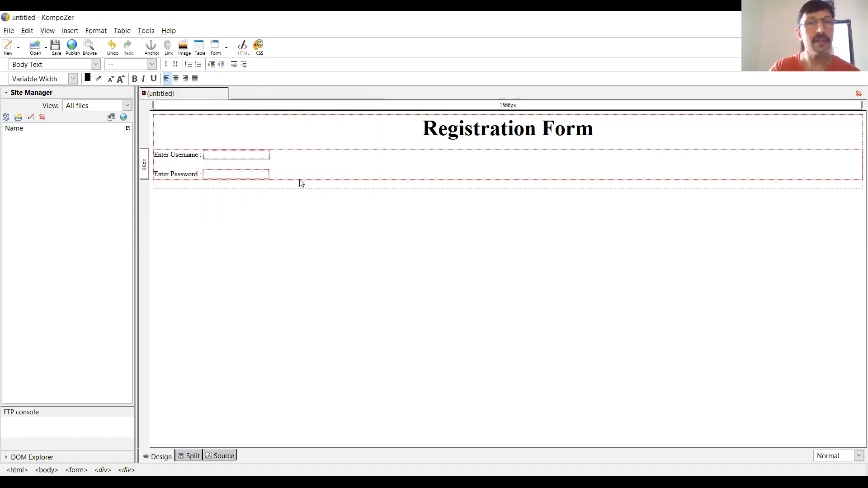
- Enter the label "Select Hobbies :" below the password field and start a new line beneath it
key(Return)
text(Sele)
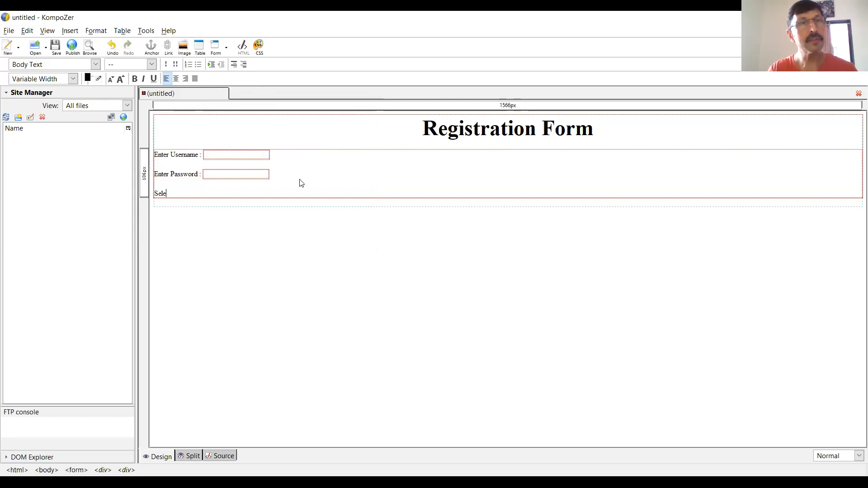
text(ct Hobbies :)
key(Return)
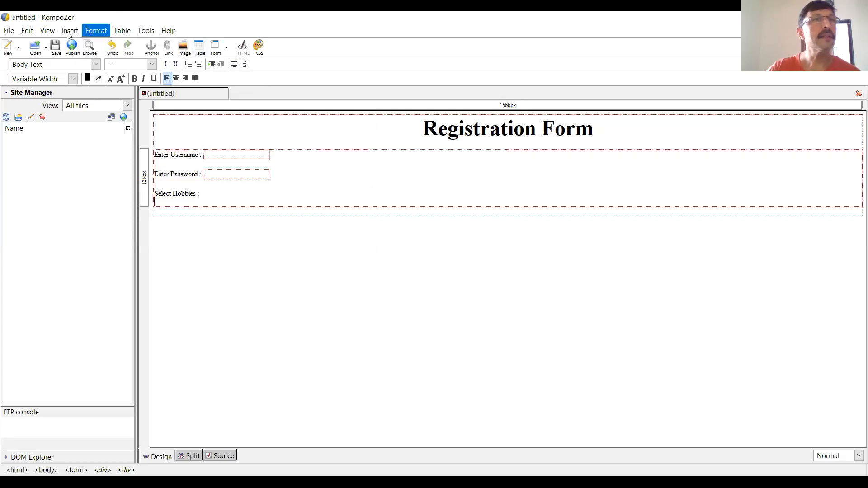
- Insert a Check Box field named ho with the value music below the hobbies label and caption it "Music"
click(69, 31)
mouse_move(84, 65)
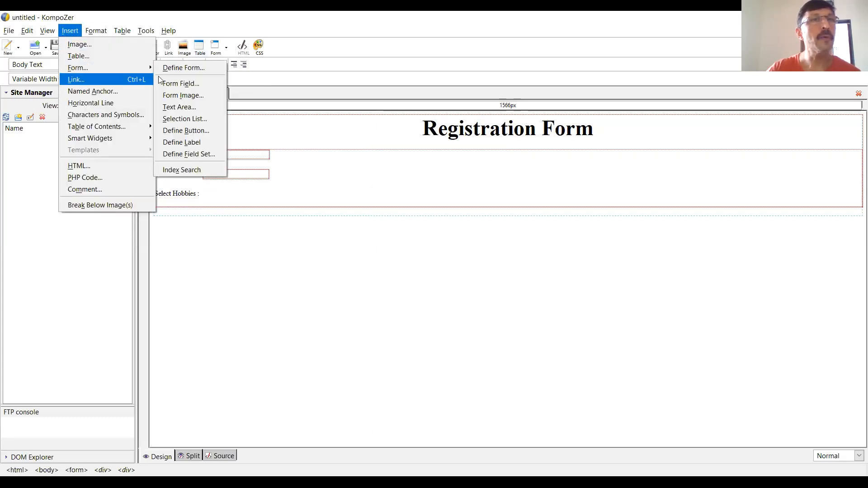
click(171, 83)
click(299, 138)
click(270, 172)
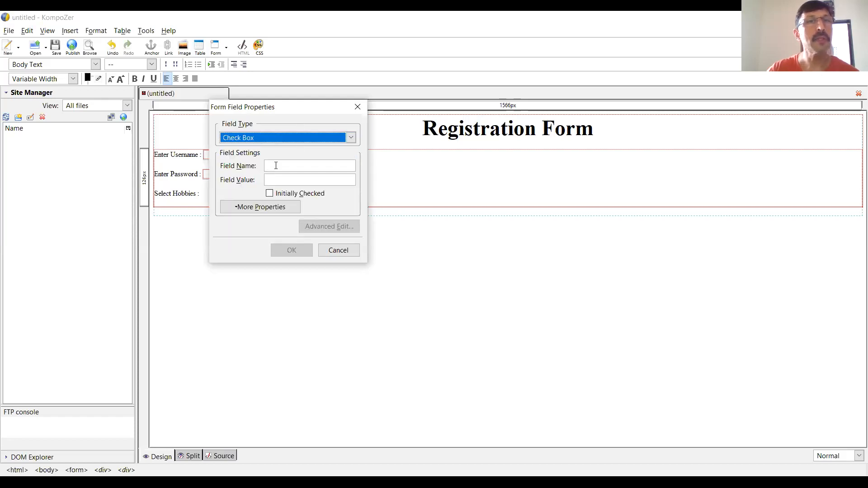
click(275, 165)
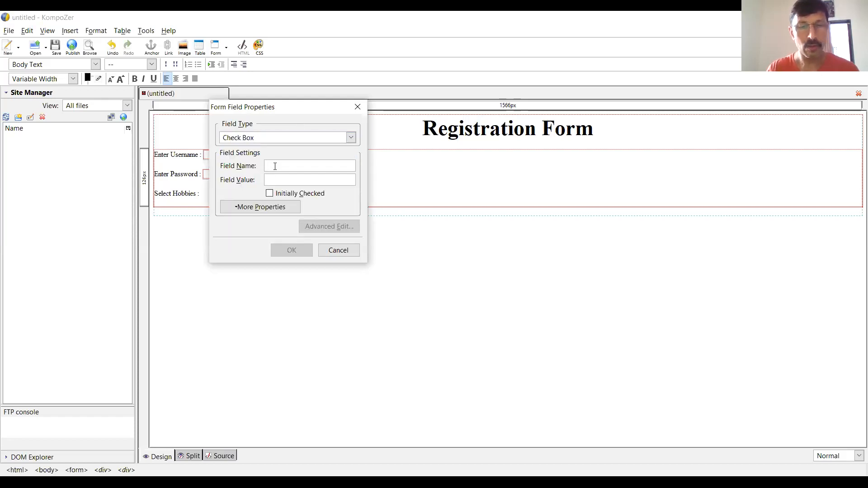
text(ho)
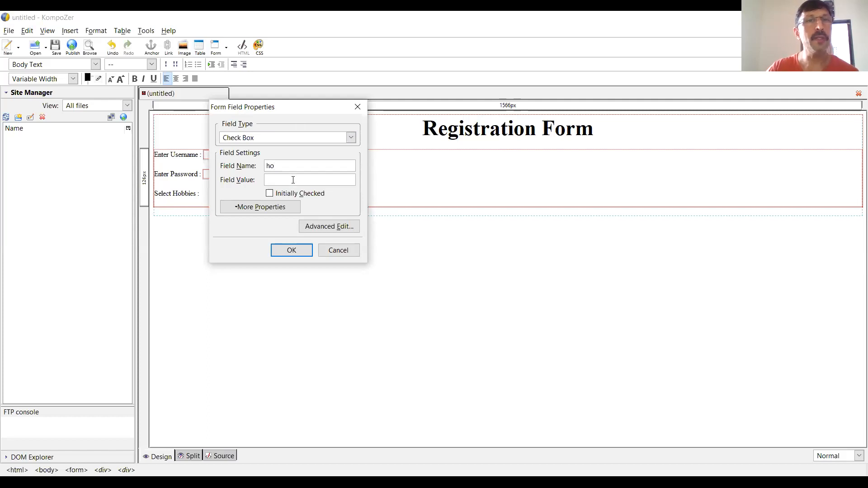
text(music)
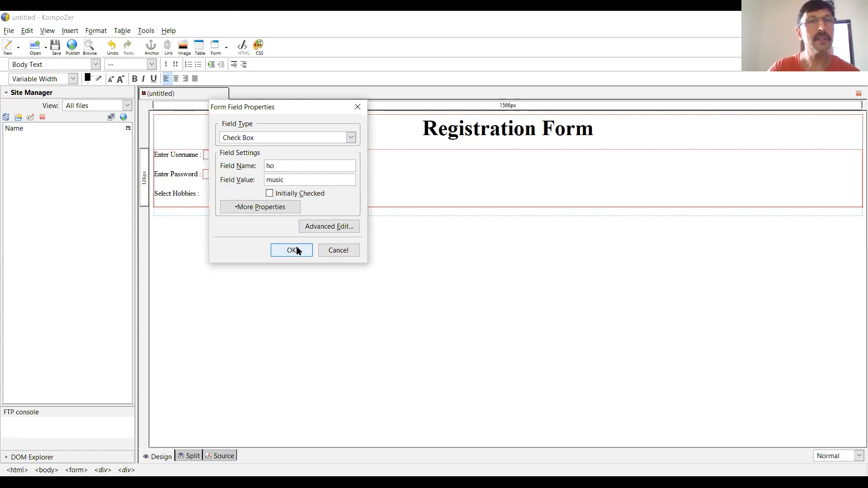
click(297, 248)
text(Music)
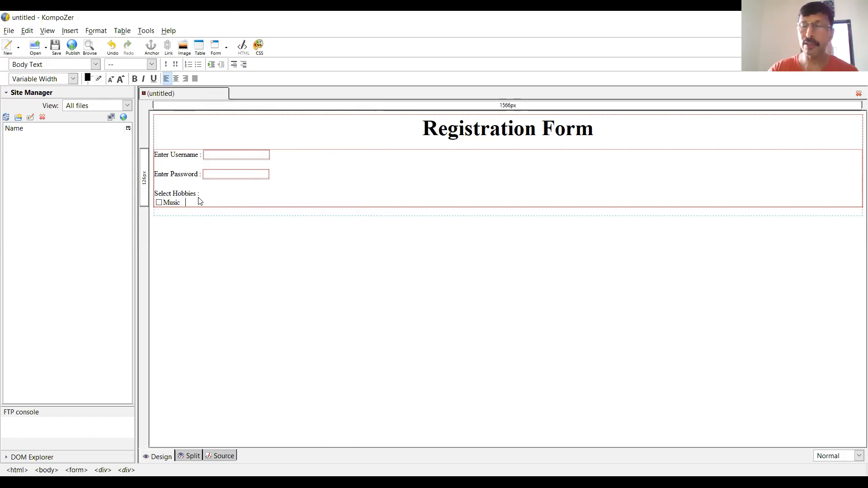
- Insert a second Check Box field named ho after the Music caption, leaving its field value empty
click(63, 30)
mouse_move(116, 66)
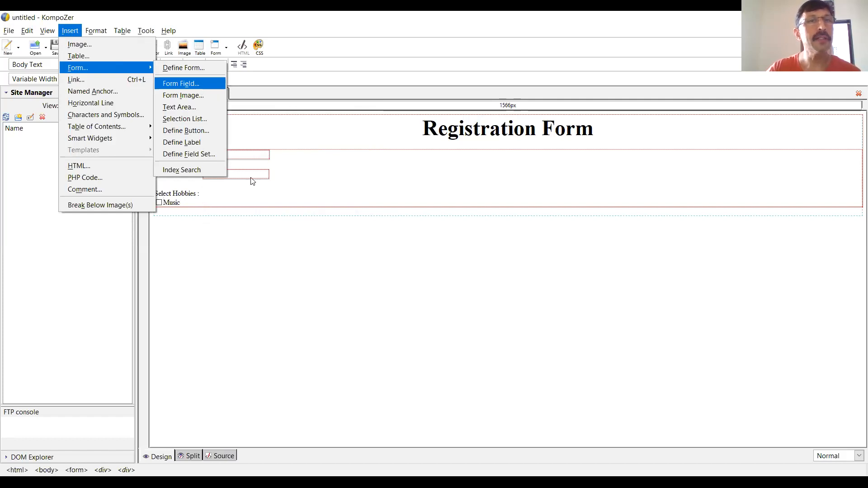
click(201, 85)
click(271, 137)
click(281, 171)
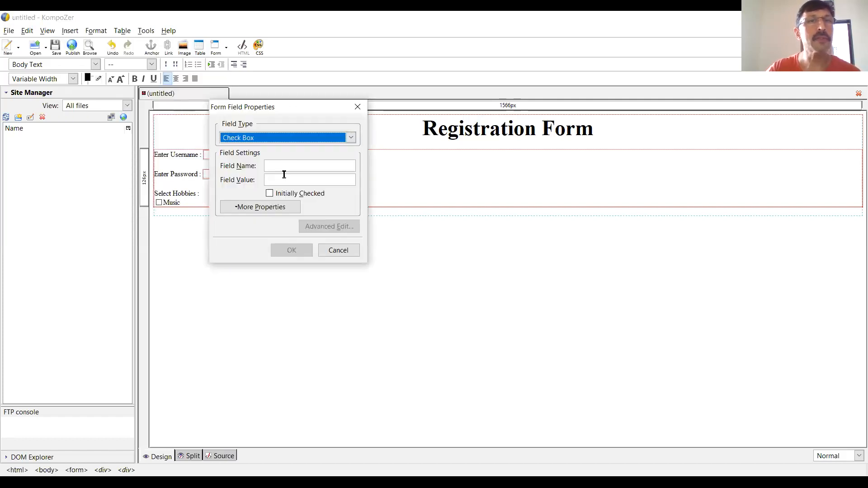
click(291, 166)
text(ho)
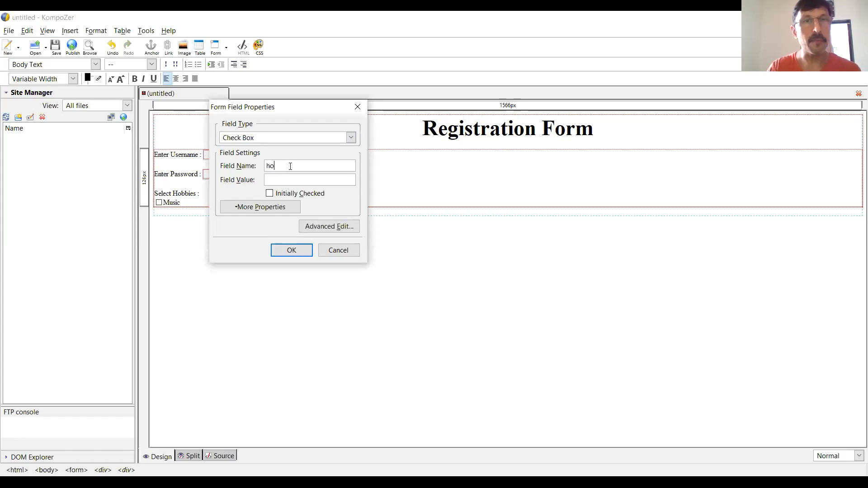
click(292, 251)
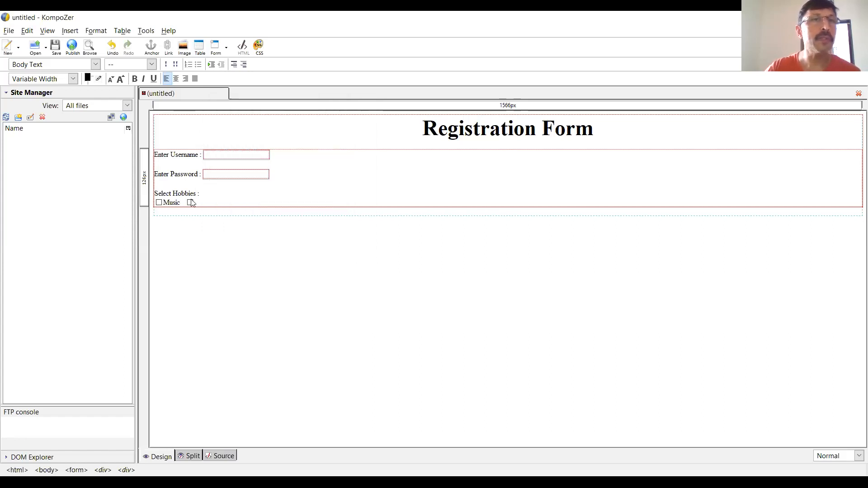
- Delete the uncaptioned check box after the Music caption
right_click(192, 205)
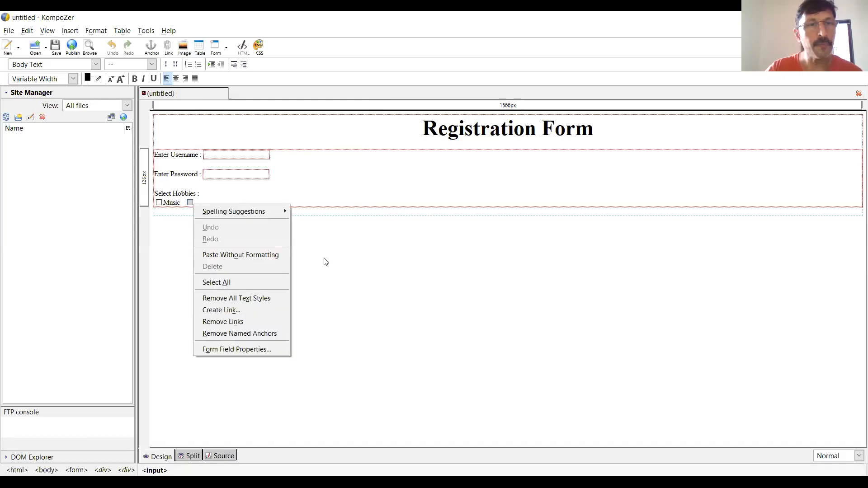
click(262, 349)
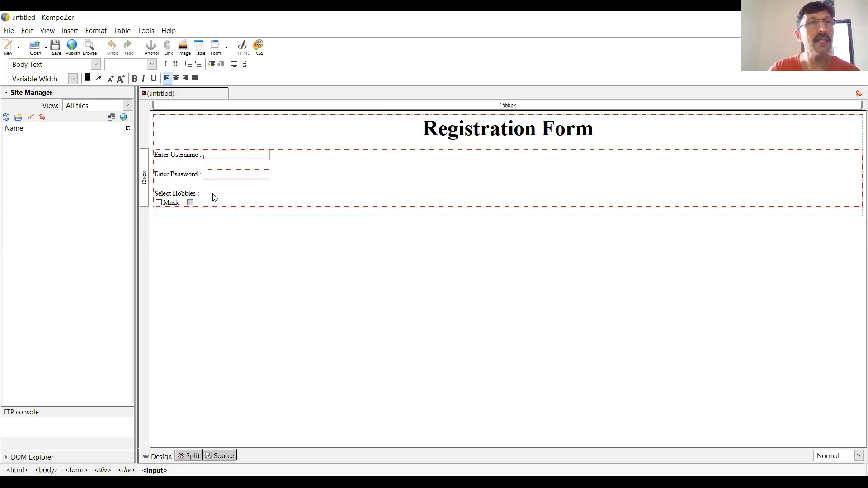
click(207, 205)
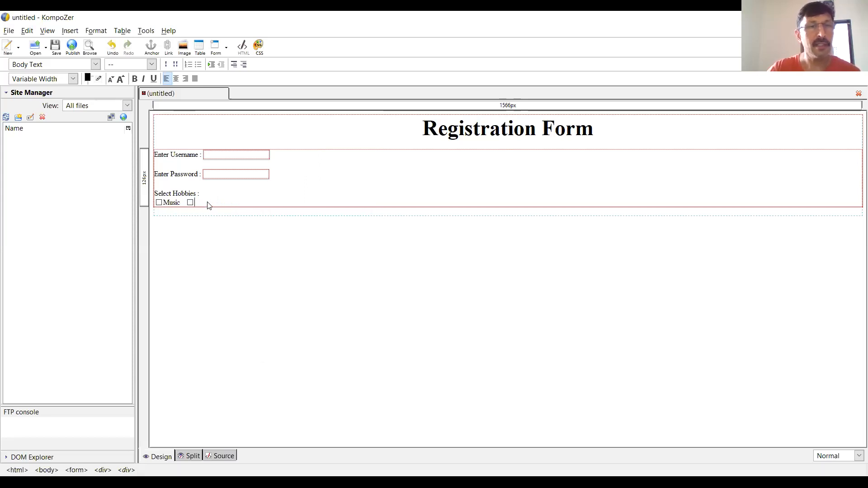
key(BackSpace)
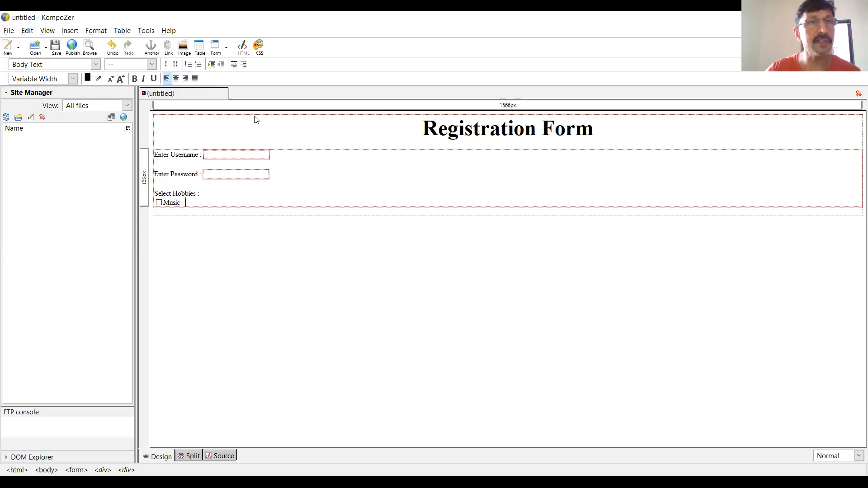
- Insert a Check Box field named ho with the value dance after the Music caption and caption it "Dance"
click(77, 32)
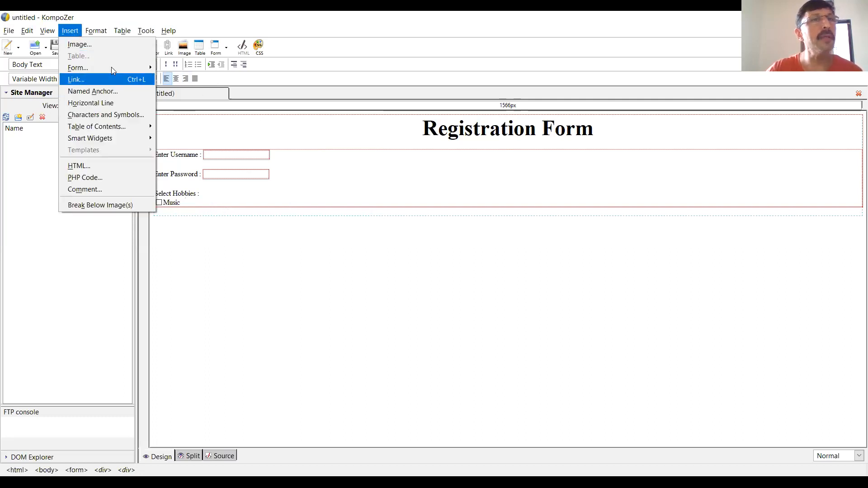
mouse_move(96, 31)
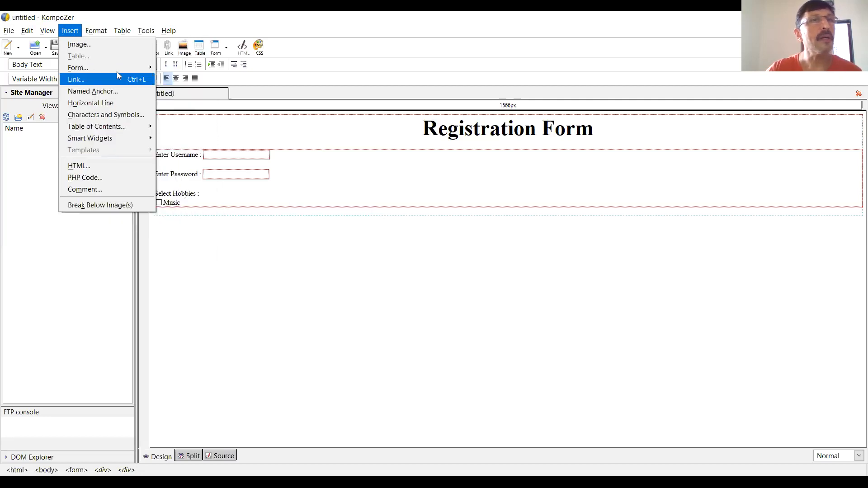
mouse_move(115, 65)
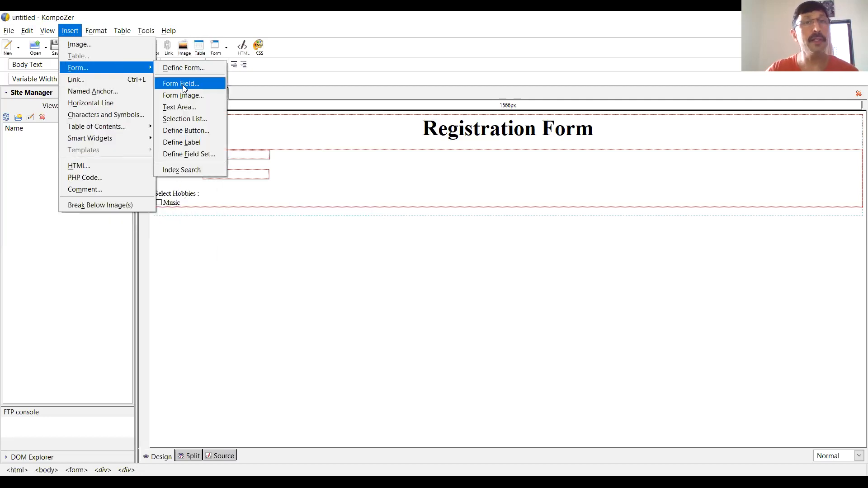
click(184, 84)
click(270, 137)
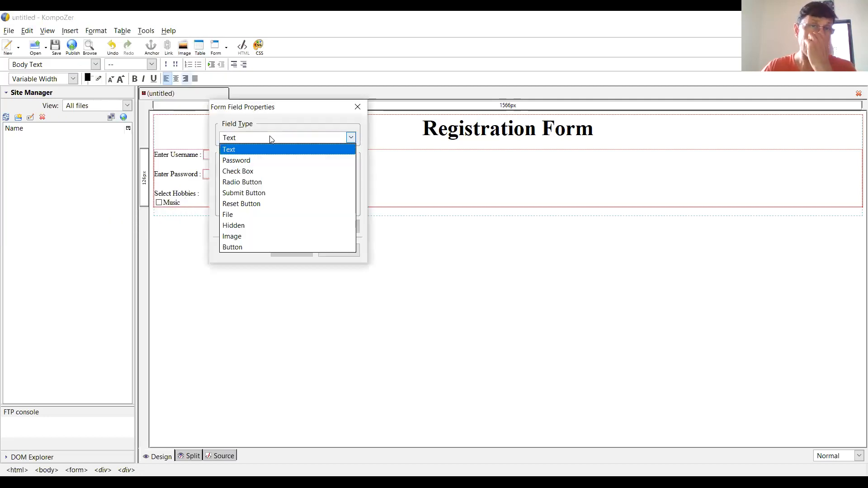
click(266, 171)
click(301, 167)
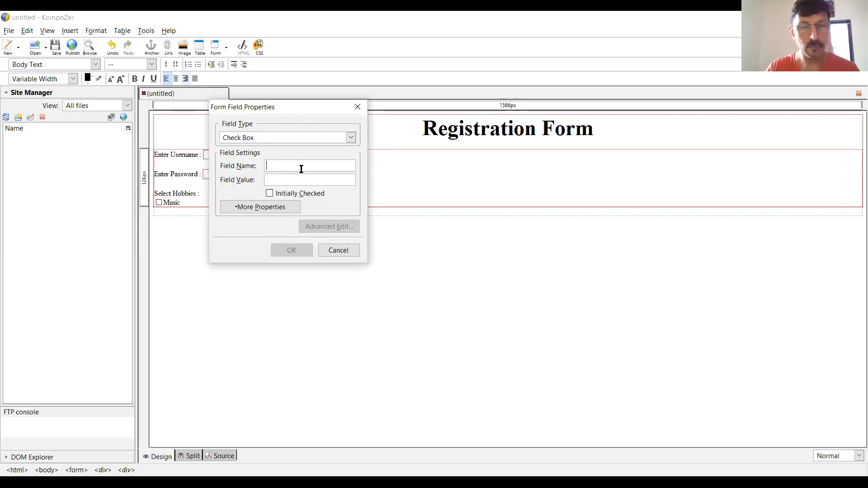
text(ho)
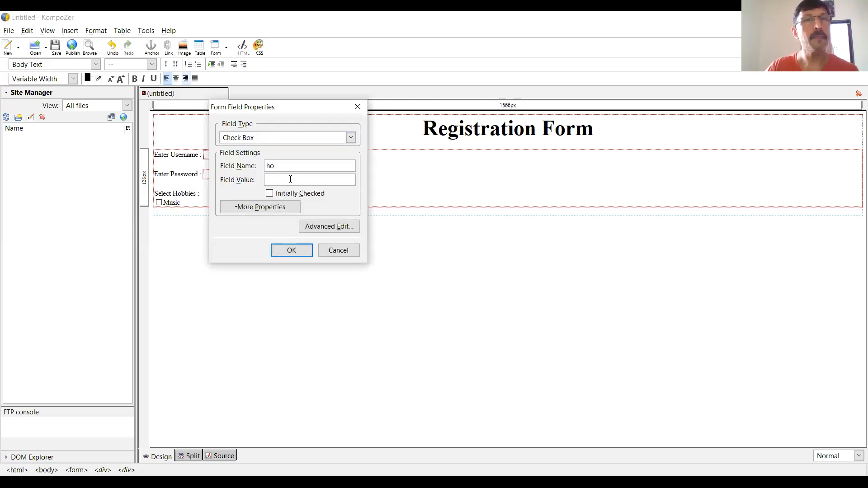
click(290, 180)
text(dance)
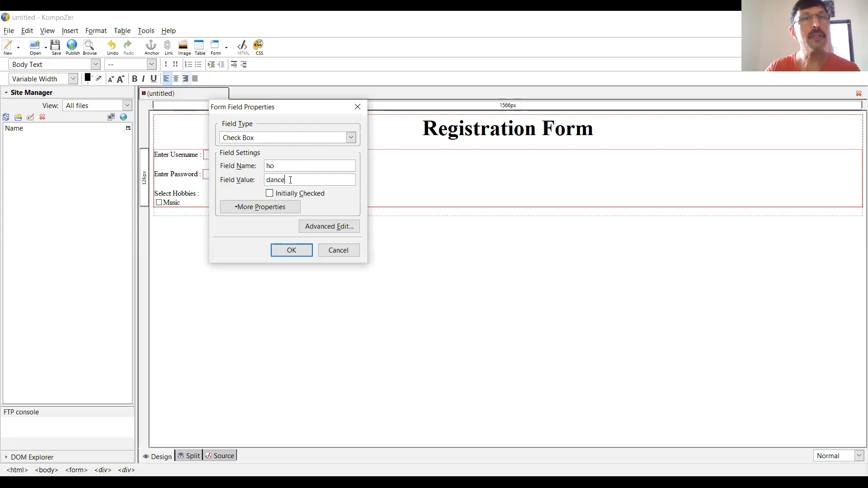
click(303, 253)
text(Dance)
- Leave a blank line below the hobby check boxes and enter the label "SElect your Gender :"
key(Return)
key(Return)
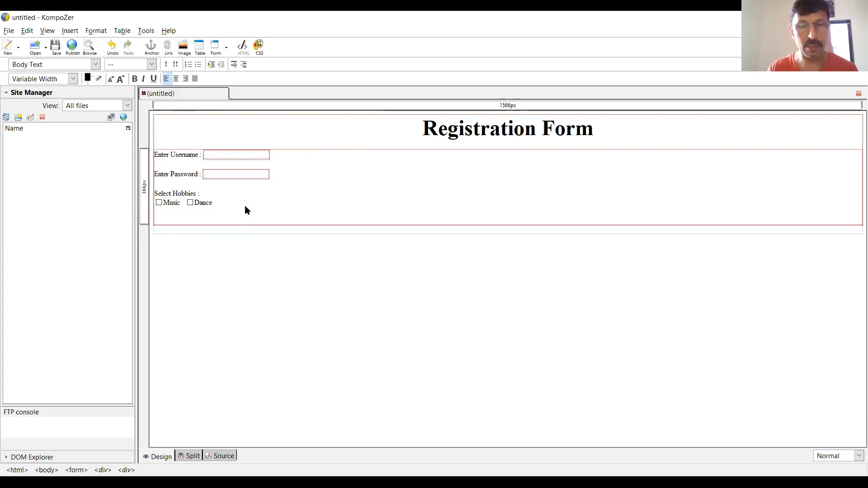
text(SEl)
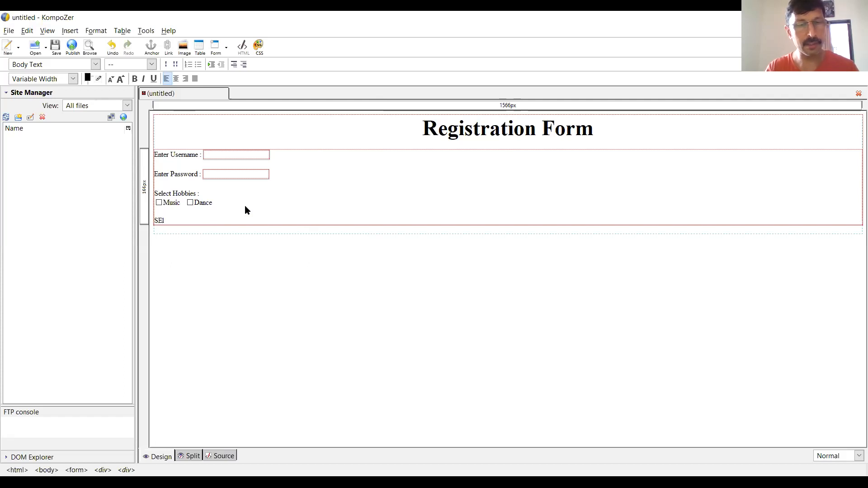
text(ect your )
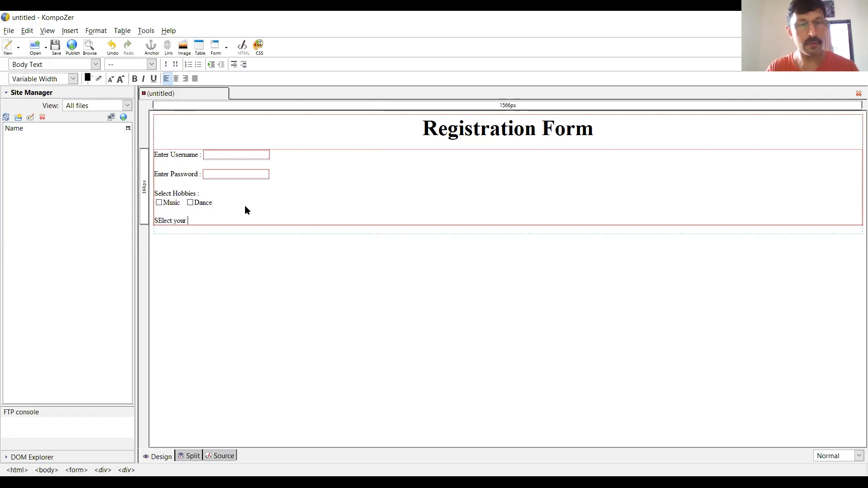
text(Gender :)
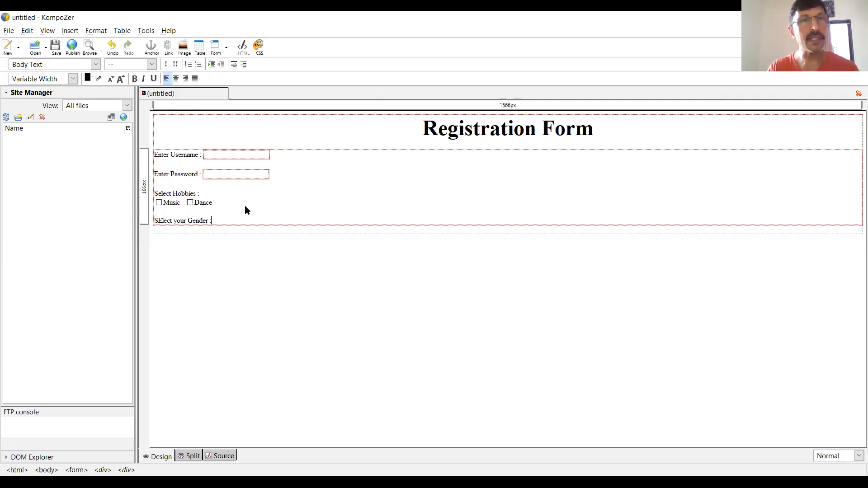
- Insert an initially selected Radio Button field in group g with the value male after the gender label
click(74, 30)
mouse_move(93, 67)
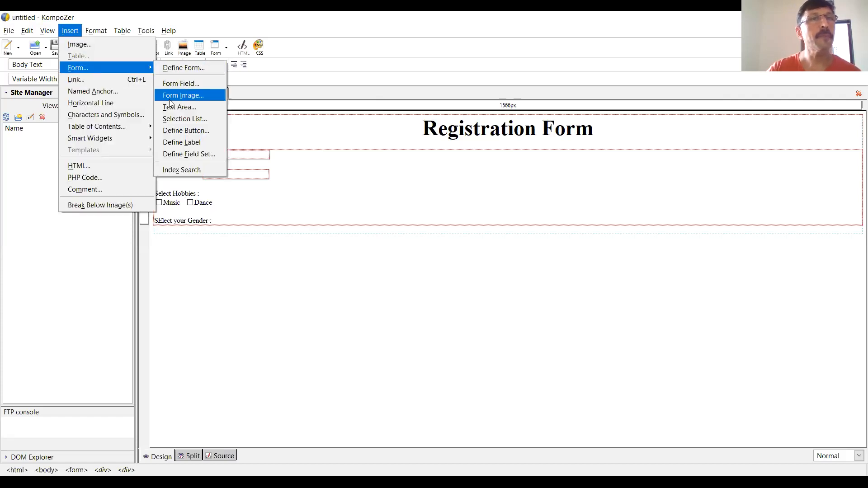
click(193, 85)
click(291, 140)
click(277, 182)
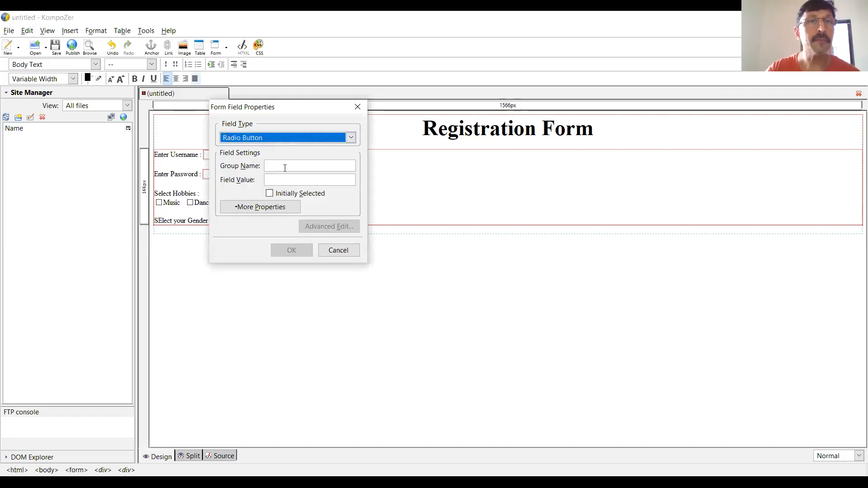
click(286, 166)
text(g)
click(290, 179)
text(male)
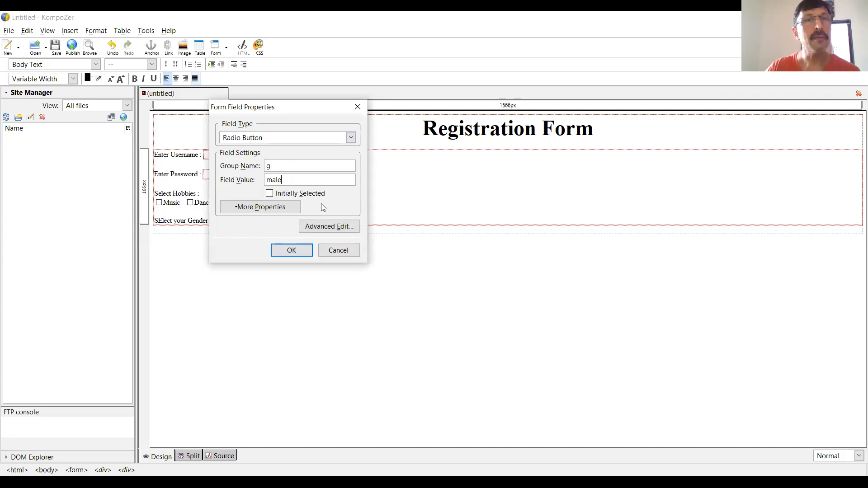
click(270, 194)
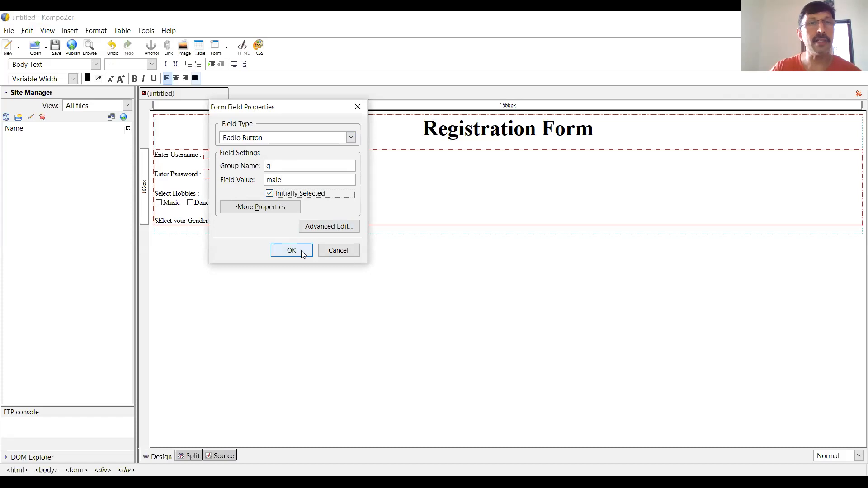
key(Return)
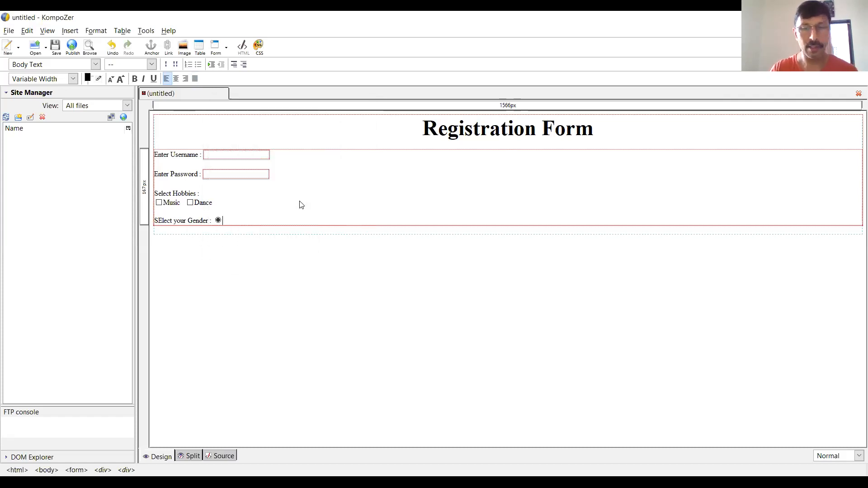
- Caption the radio button "Male" and leave some space after the caption
text(MAle)
key(BackSpace)
key(BackSpace)
key(BackSpace)
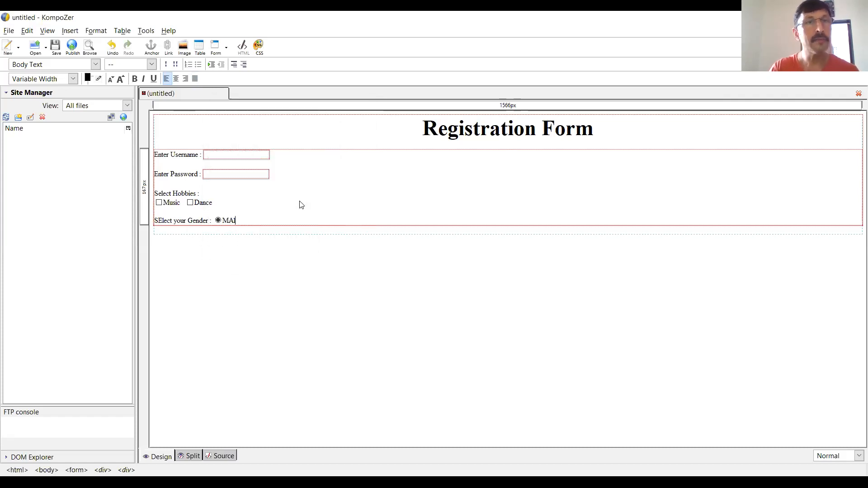
text(ale)
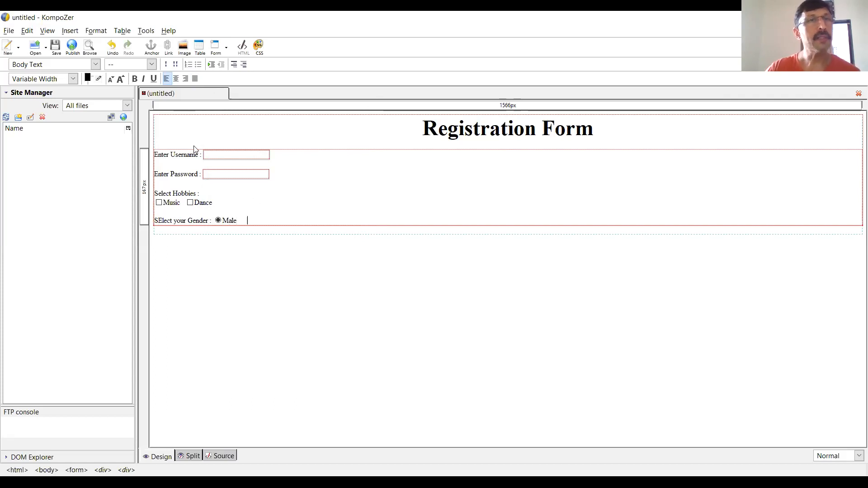
- Insert a second Radio Button field in group g with the value female after the Male caption and caption it "Female"
click(70, 30)
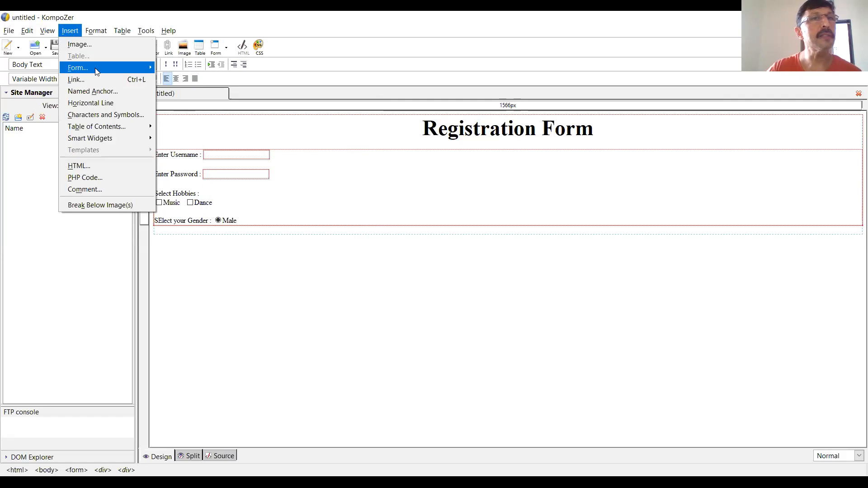
mouse_move(95, 68)
click(190, 86)
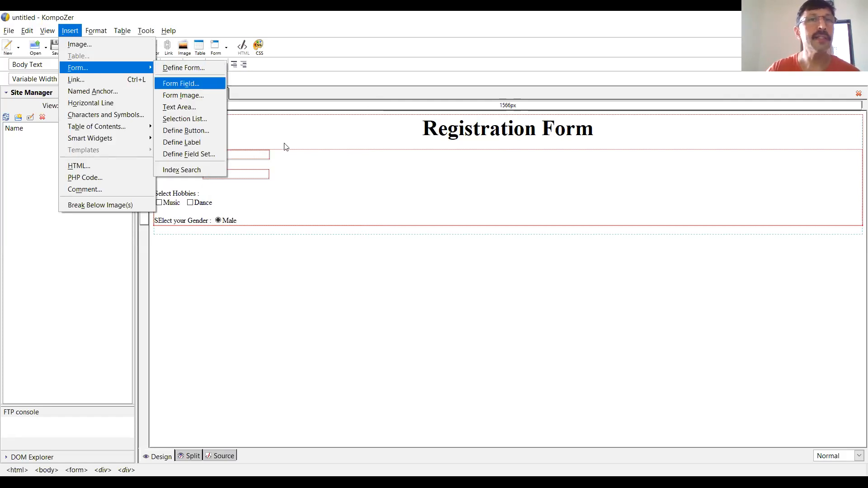
click(288, 137)
click(269, 183)
click(292, 167)
text(g)
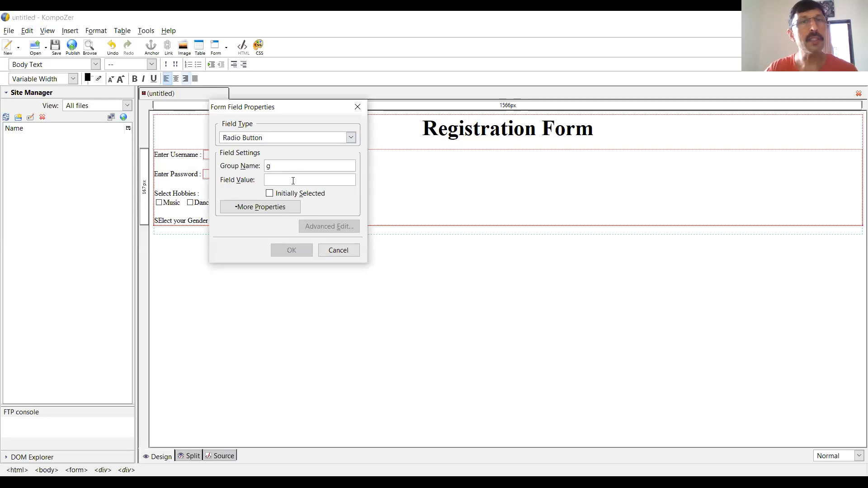
text(female)
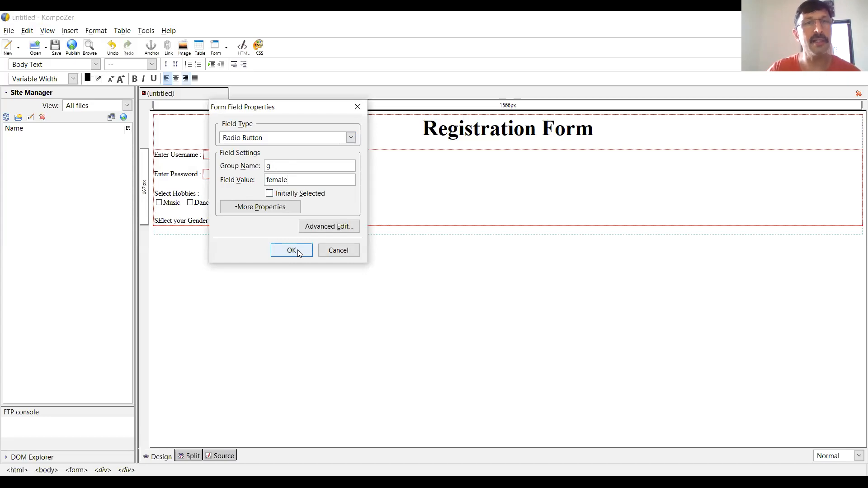
key(Return)
text(Female)
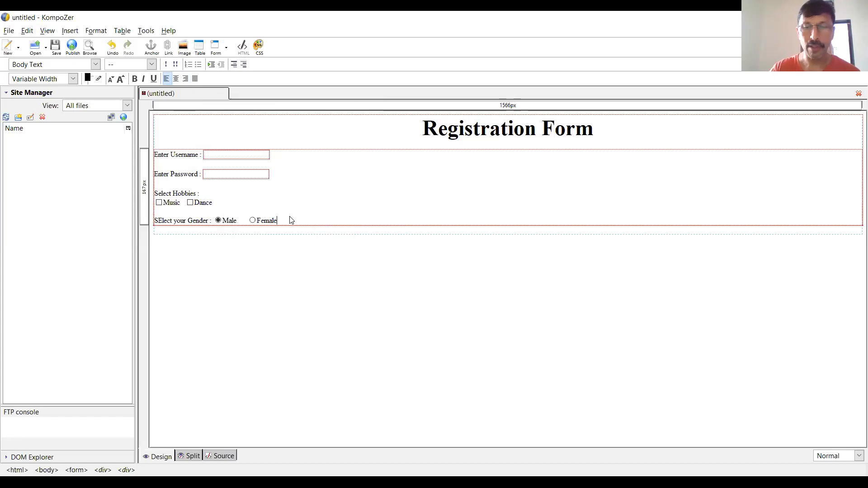
- Leave a blank line below the gender radio buttons, enter the label "Enter your comments :" and start a new line under it
key(Return)
key(Return)
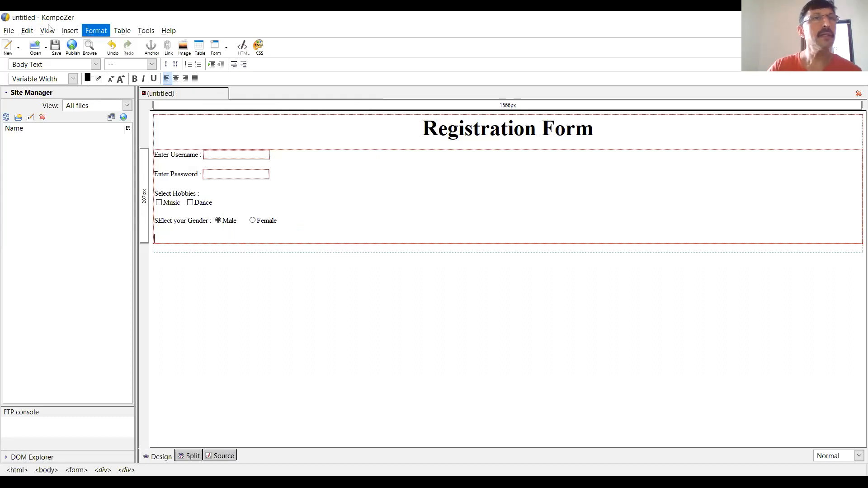
click(69, 30)
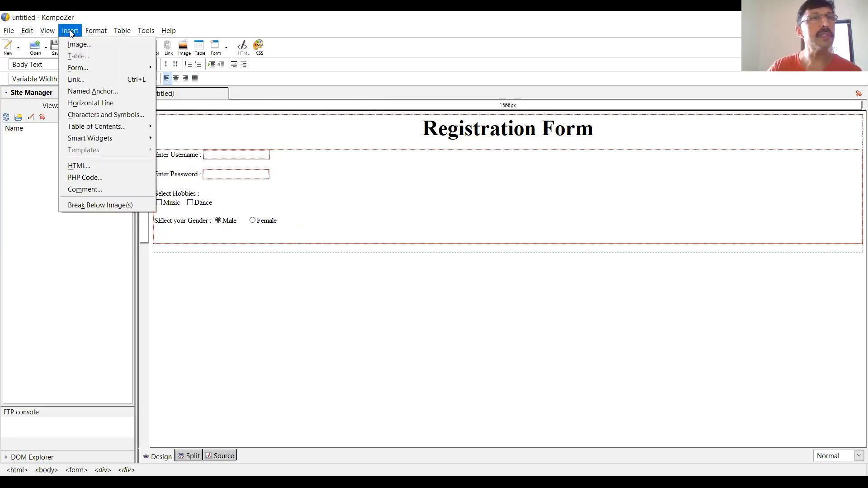
click(251, 239)
text(Enter your comments :)
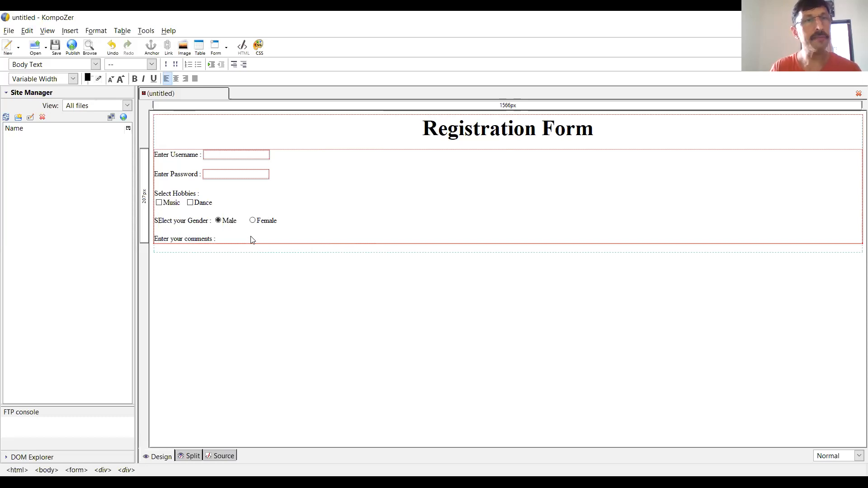
key(Return)
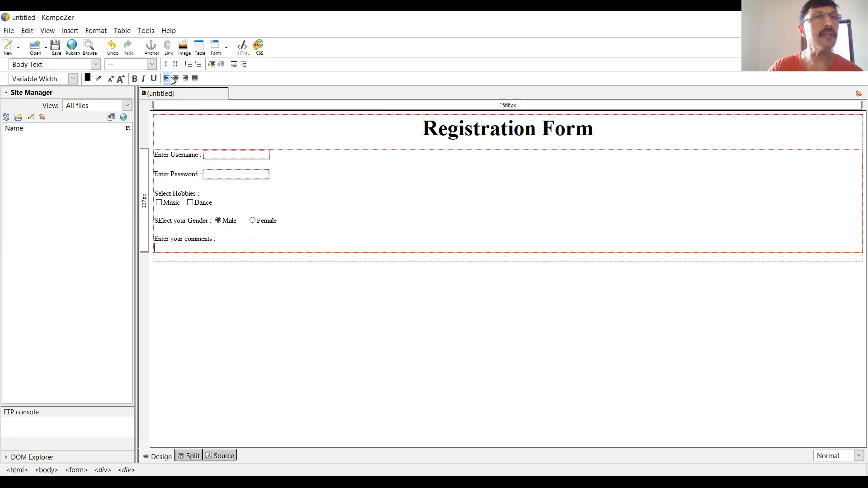
click(69, 31)
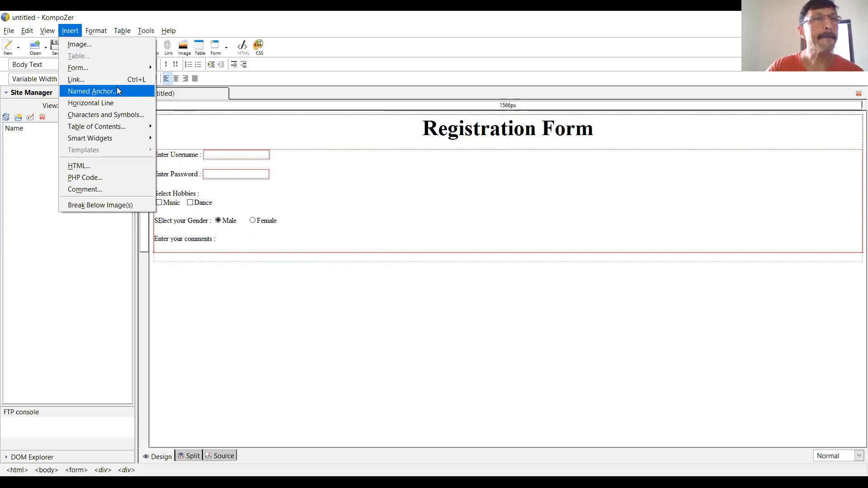
mouse_move(119, 65)
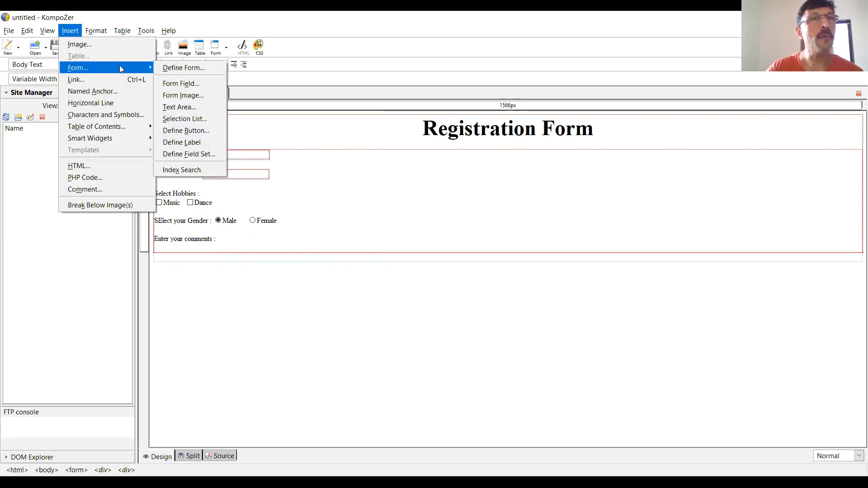
click(202, 85)
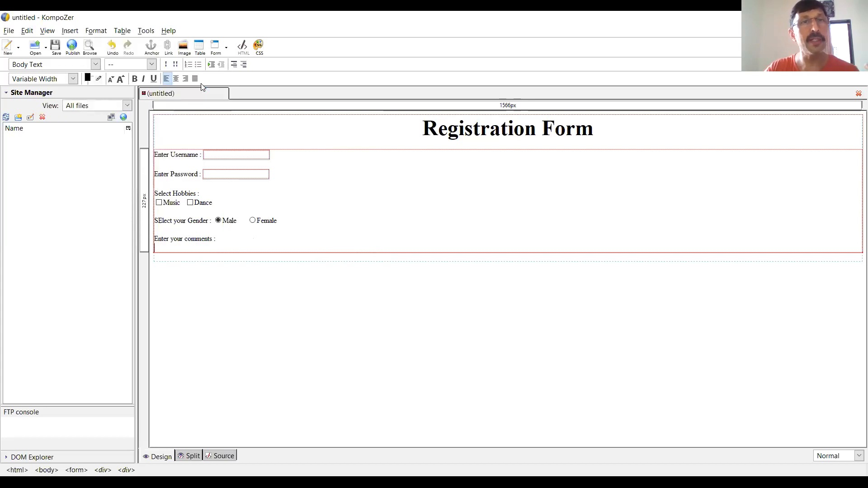
click(291, 135)
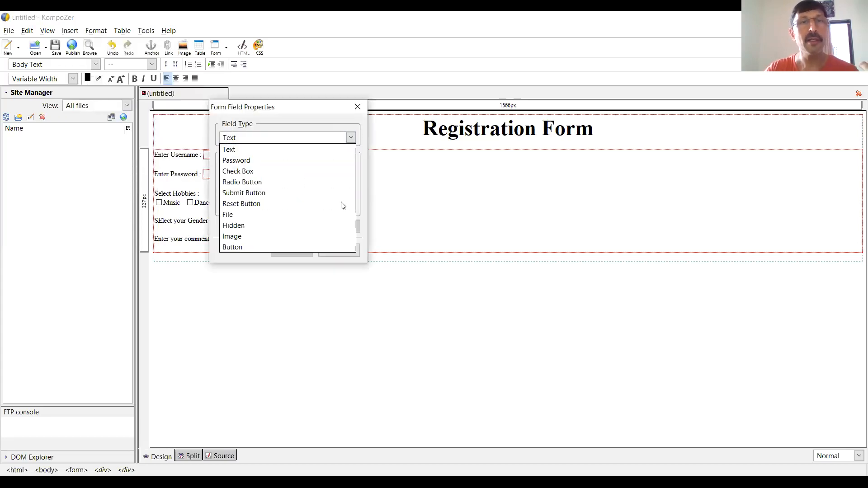
key(Escape)
click(339, 250)
- Insert a text area named comment with 5 rows and 40 columns below the comments label
click(70, 30)
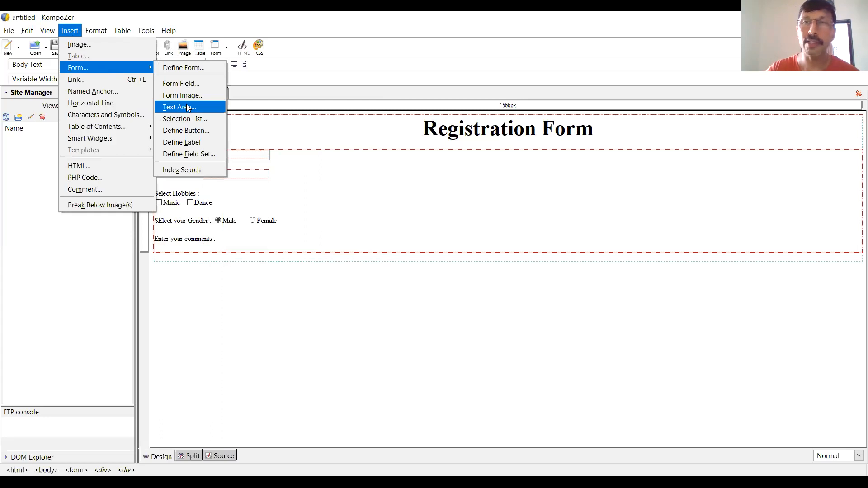
click(188, 108)
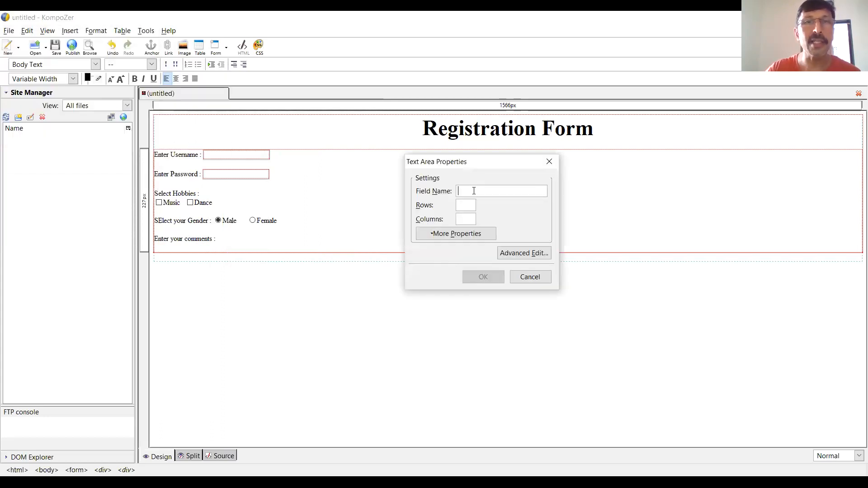
text(co)
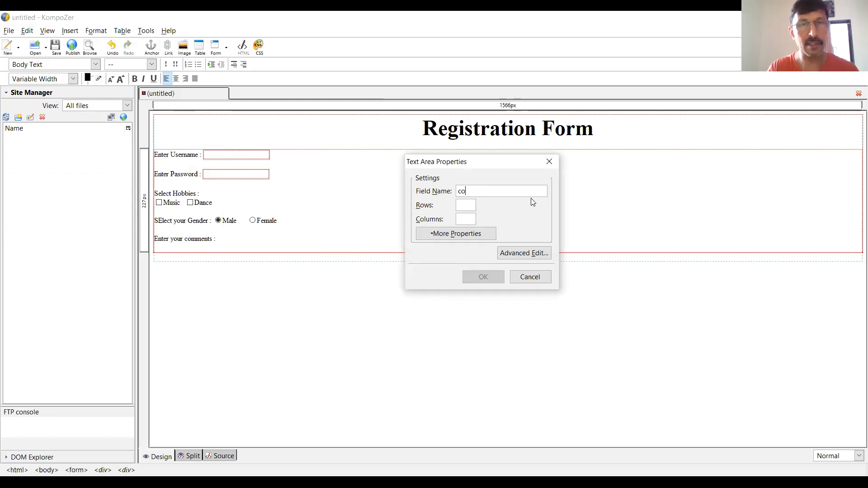
text(mment)
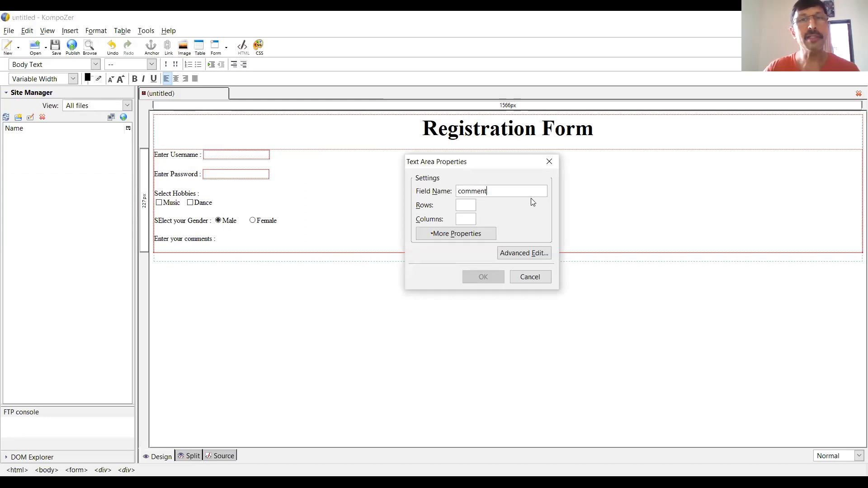
click(465, 206)
text(5)
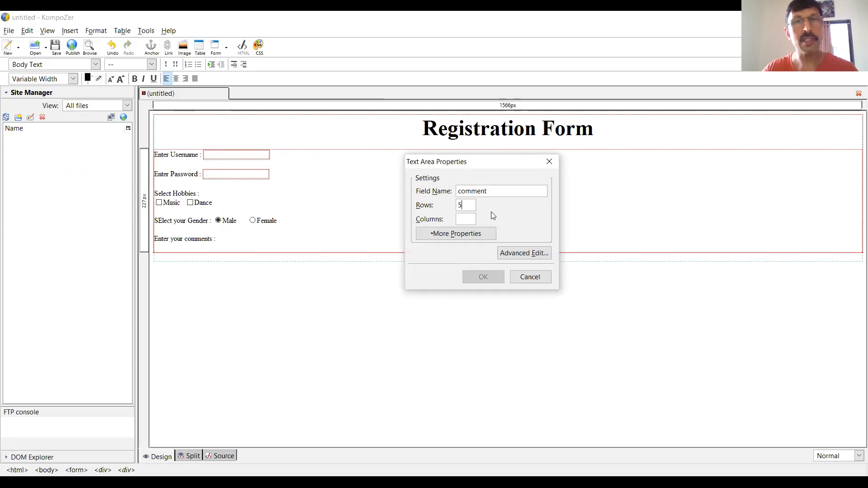
text(40)
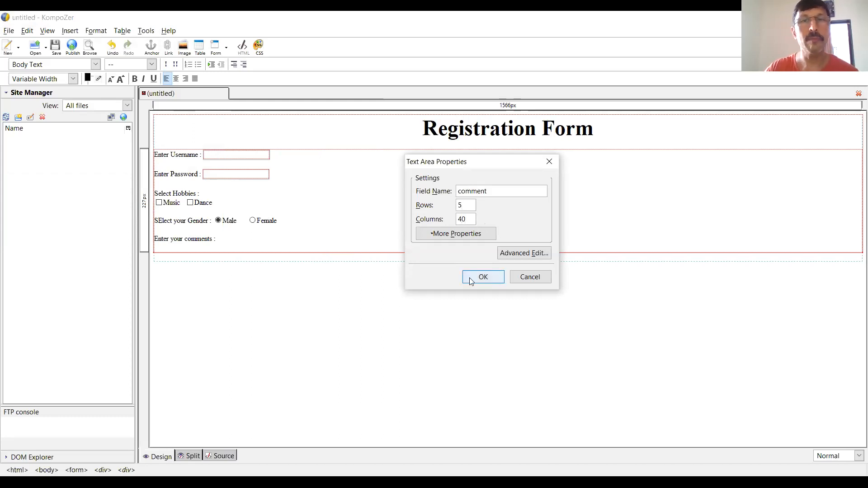
click(482, 277)
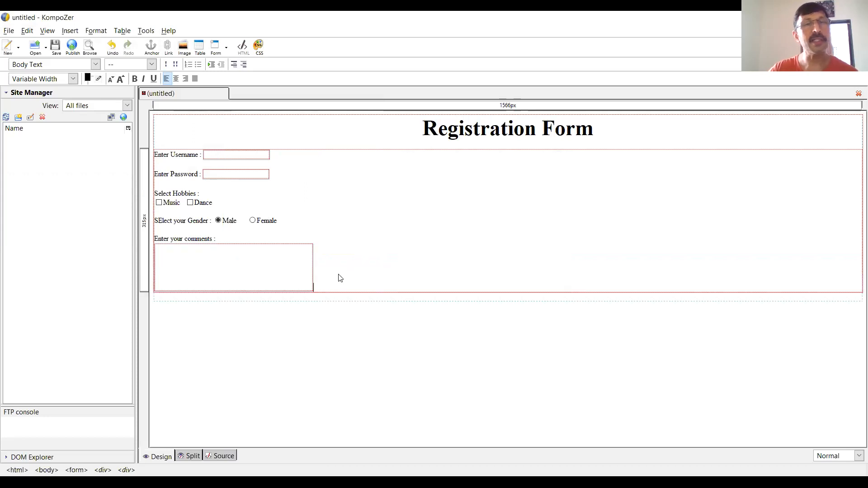
- Leave a blank line below the comments text area and enter the label "Select your city :"
key(Return)
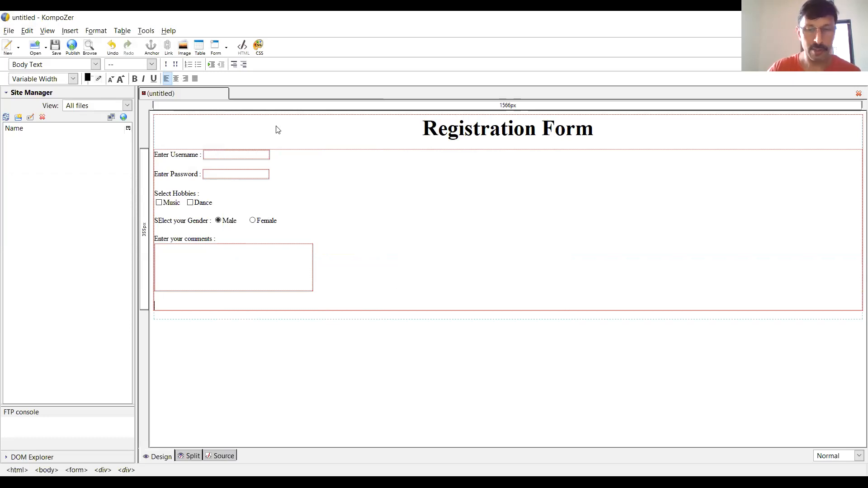
text(Select your city :)
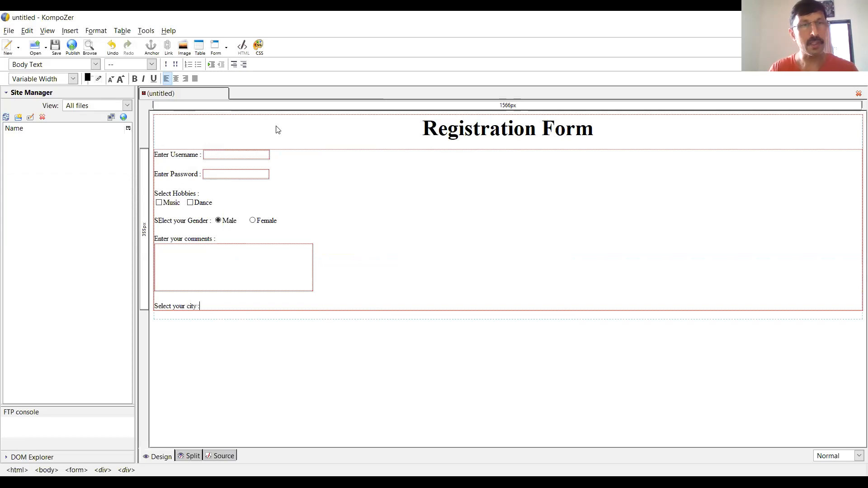
- Begin a selection list after the city label and name it city
click(77, 32)
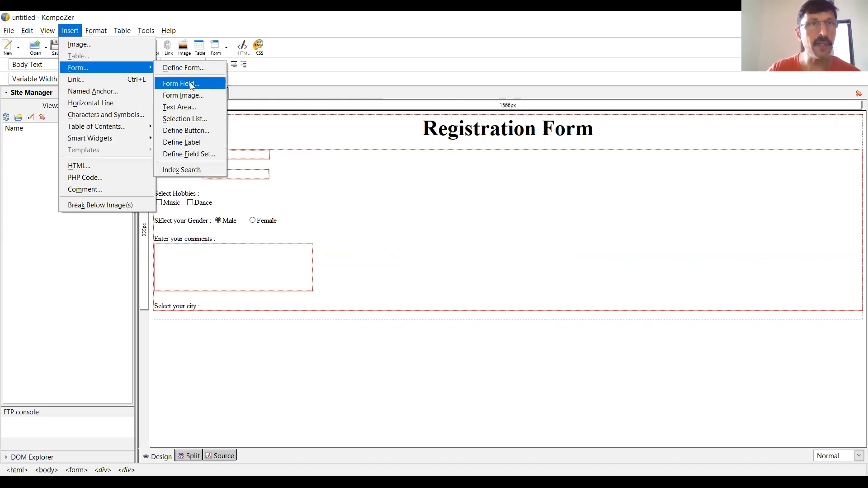
click(206, 118)
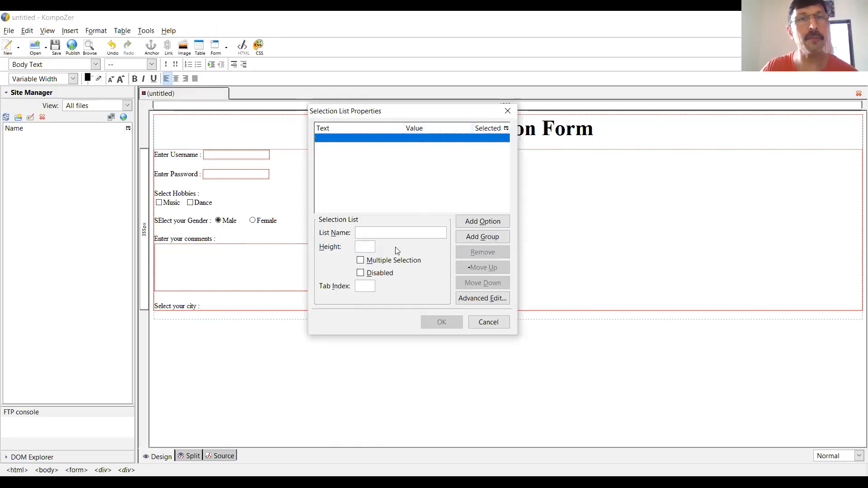
click(396, 232)
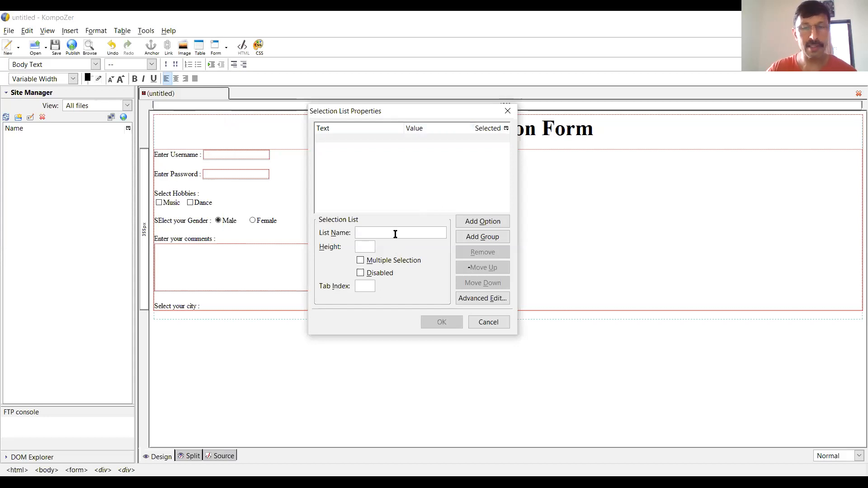
text(city)
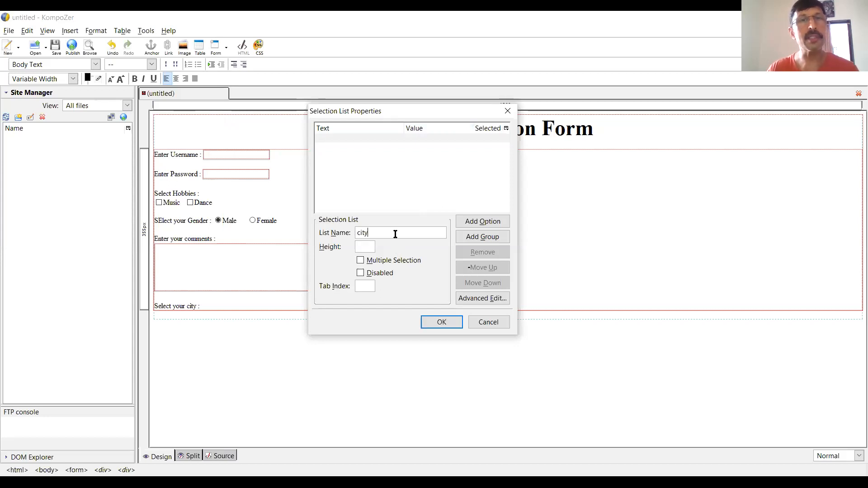
- Add a first option to the city list with the text "---Click---" and the value 00
click(487, 222)
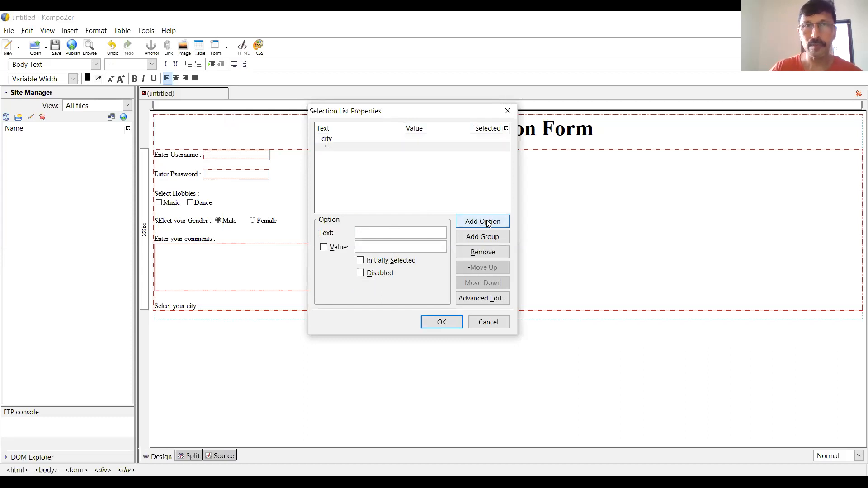
text(---Clic)
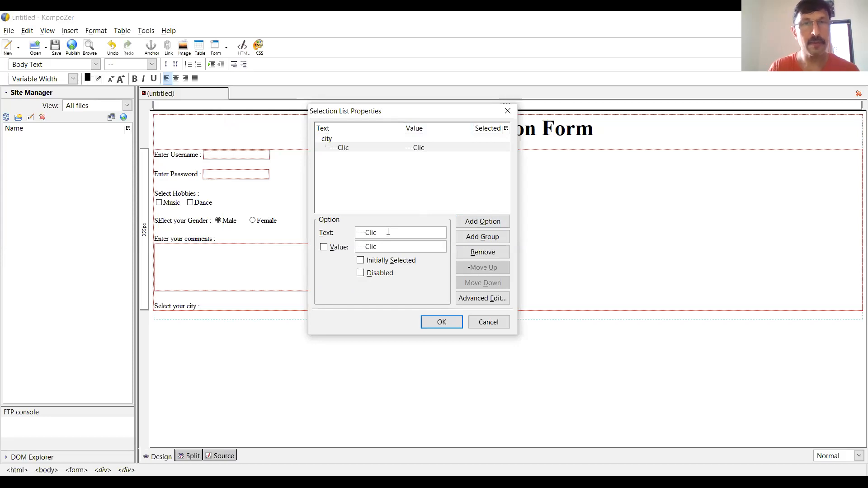
text(k---)
key(Tab)
key(Tab)
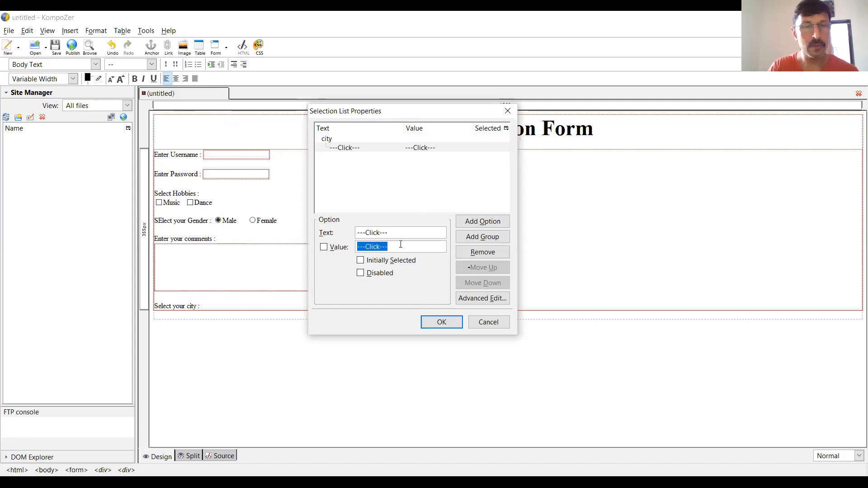
text(00)
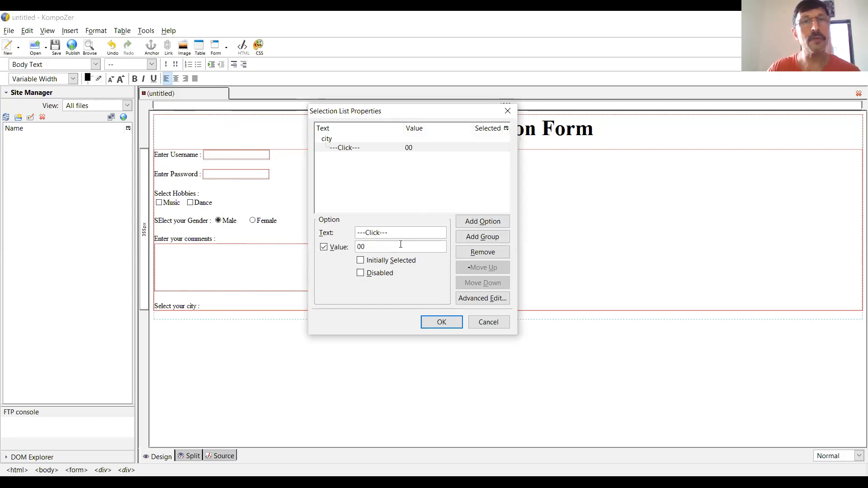
- Add the option Ahmedabad with the value 1 to the city list
click(499, 223)
text(Ahmedabad)
key(Tab)
key(Tab)
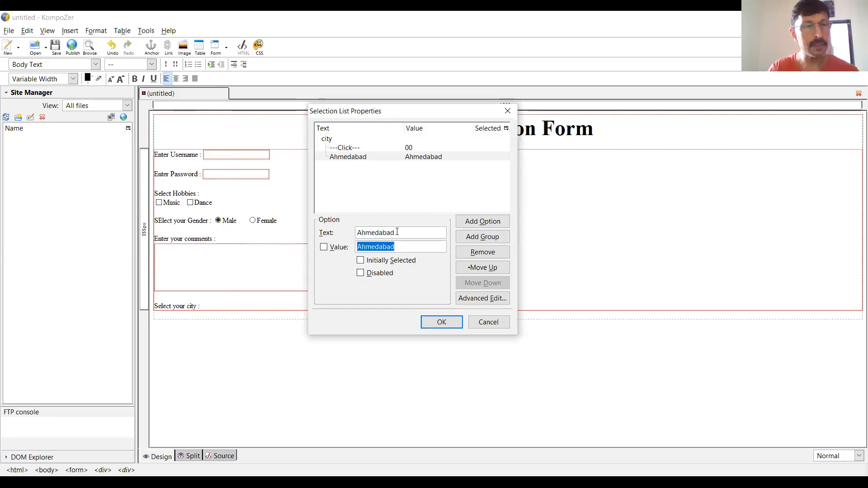
text(1)
- Add the option Baroda with the value 2 to the city list
click(470, 223)
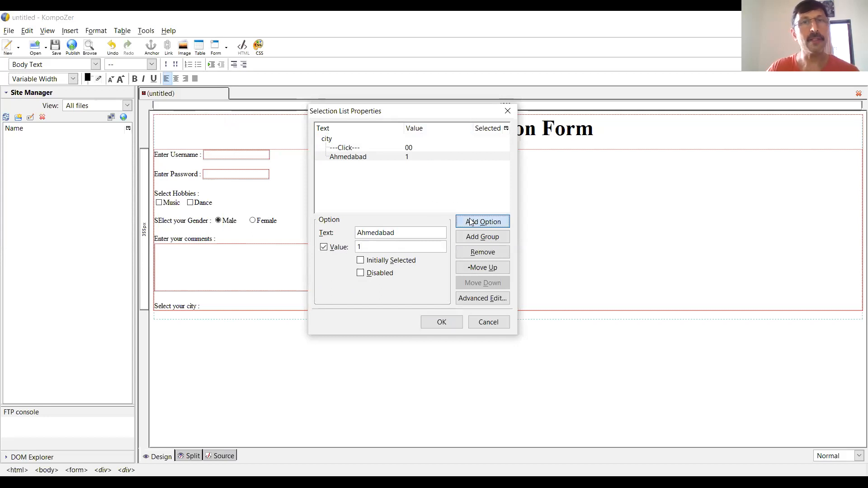
text(Baroda)
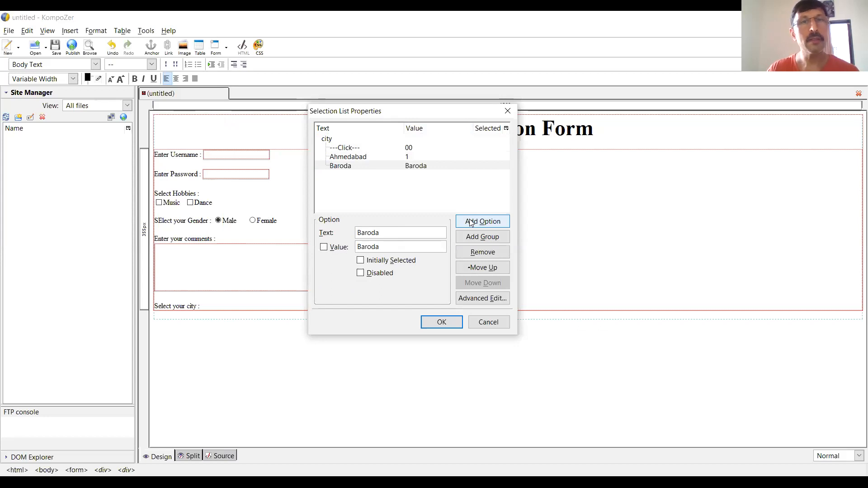
key(Tab)
key(Tab)
text(2)
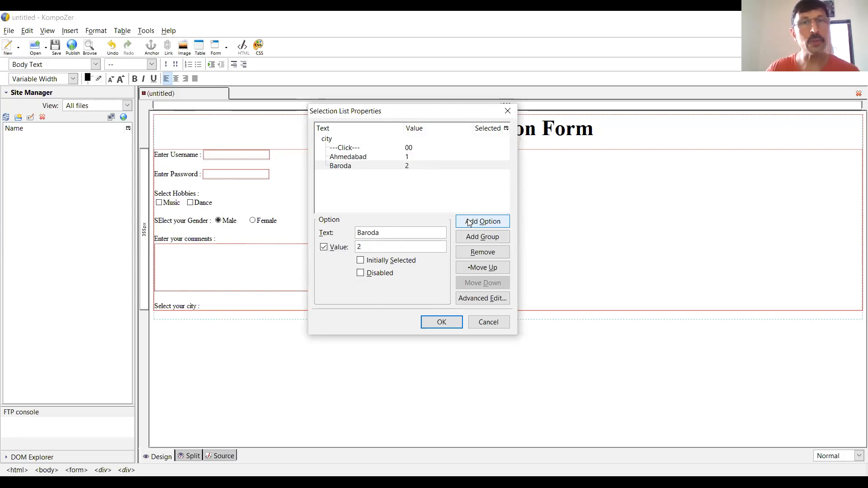
- Add the option Rajkot with the value 3 to the city list
click(470, 222)
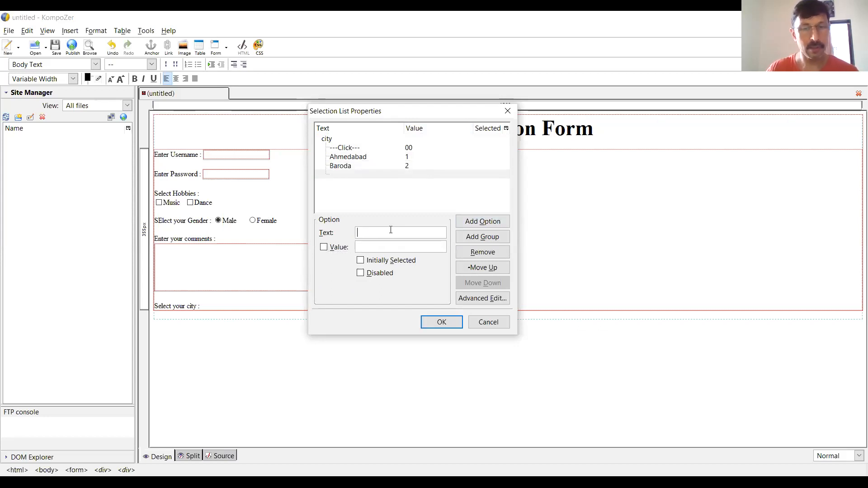
text(S)
key(BackSpace)
text(Rajko)
key(Tab)
key(Tab)
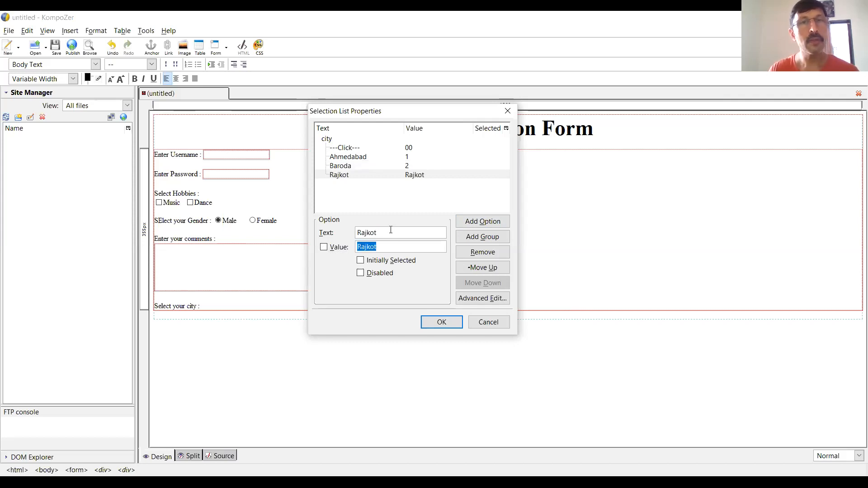
text(3)
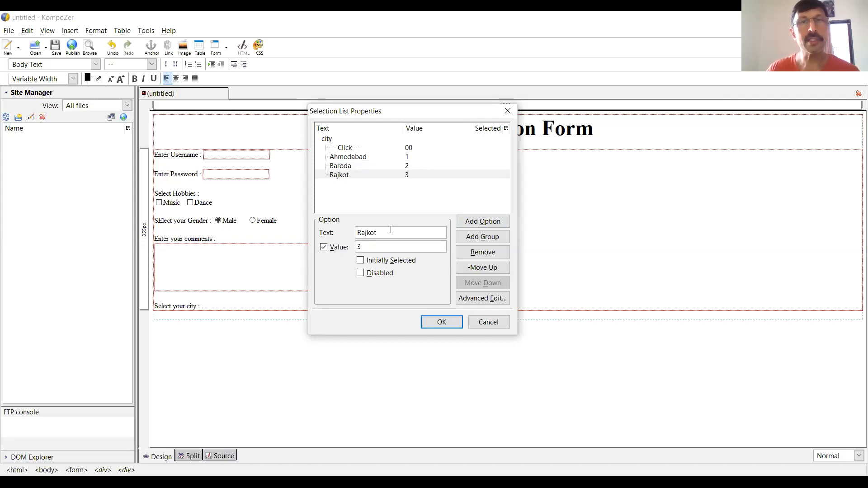
- Add the option Surat with the value 4 and insert the finished city list into the form
click(498, 222)
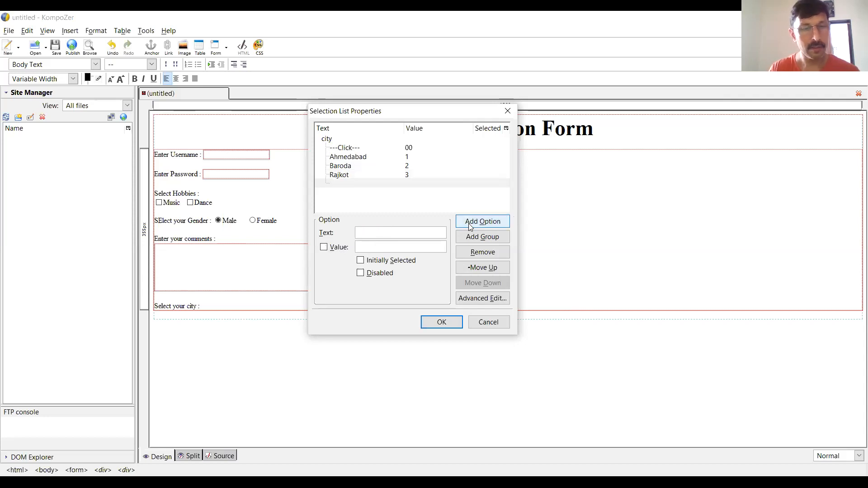
text(Surat)
key(Tab)
key(Tab)
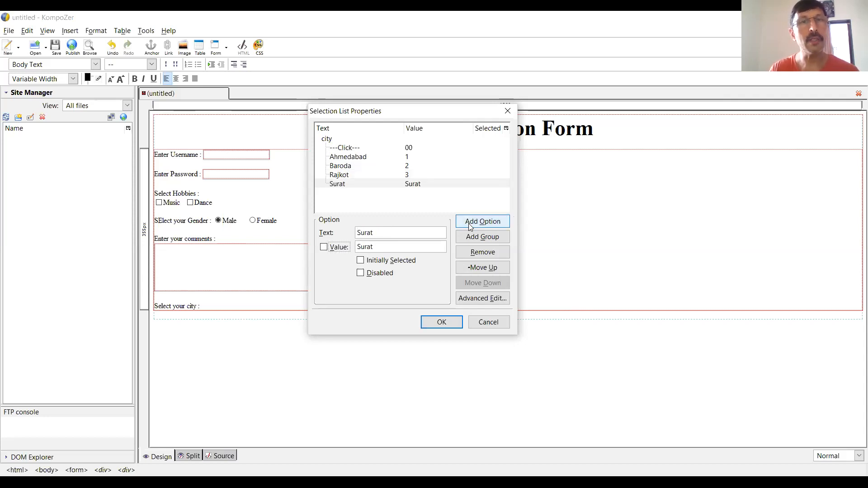
text(4)
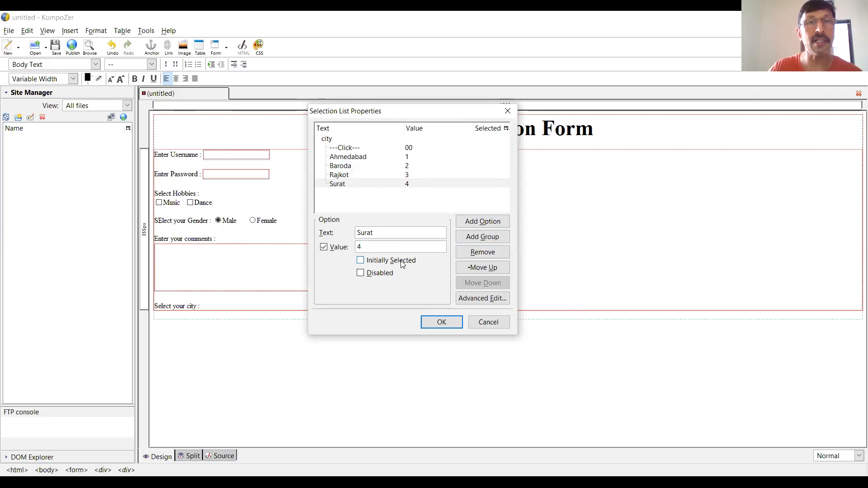
click(446, 325)
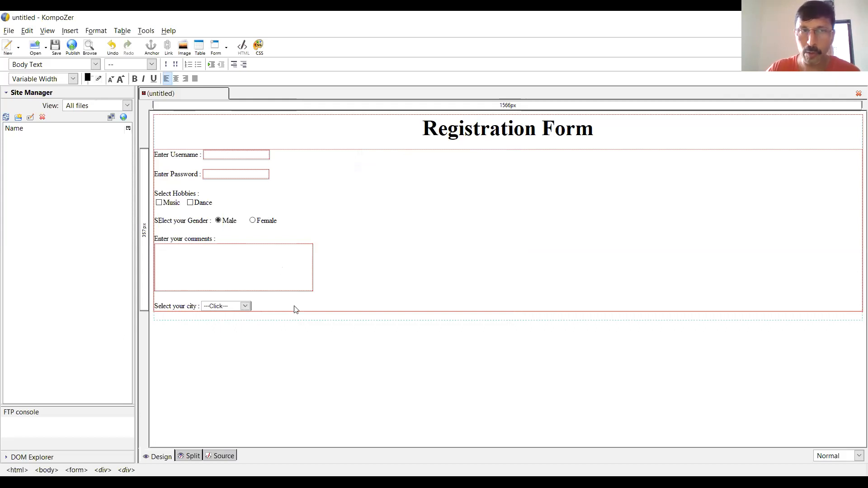
- Leave a blank line below the city list and insert a reset button named rb with the value "Clear All"
click(325, 306)
key(Return)
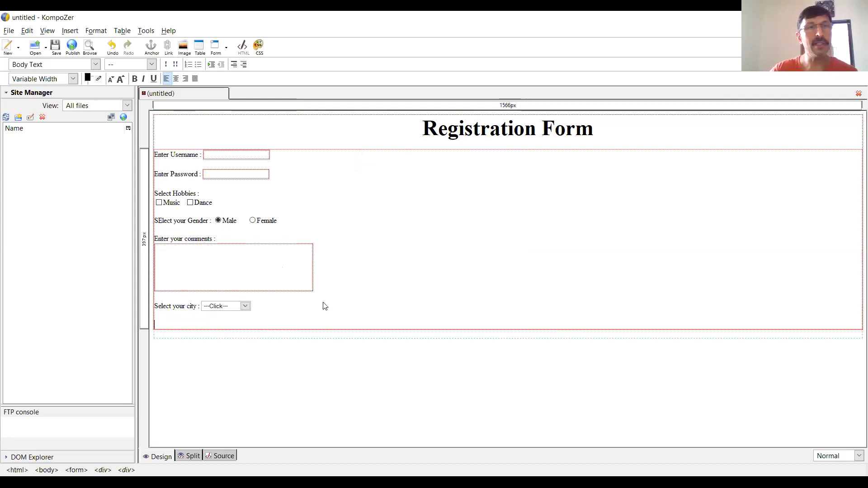
click(64, 29)
mouse_move(118, 68)
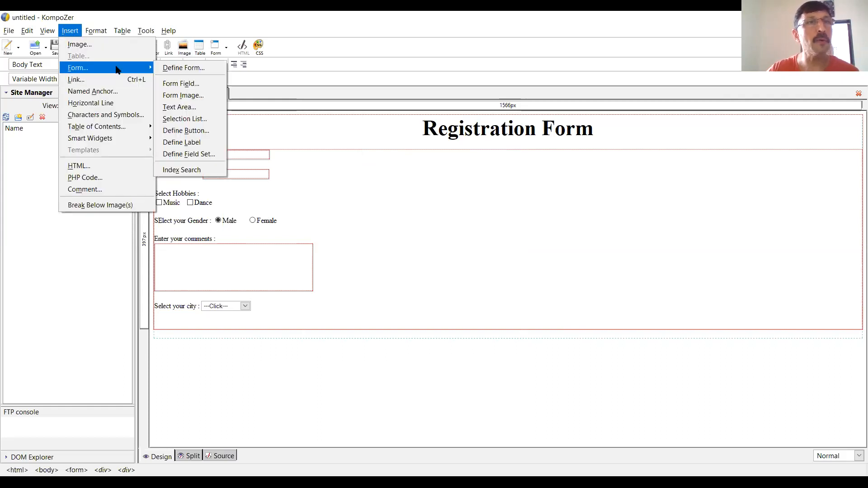
click(190, 85)
click(285, 139)
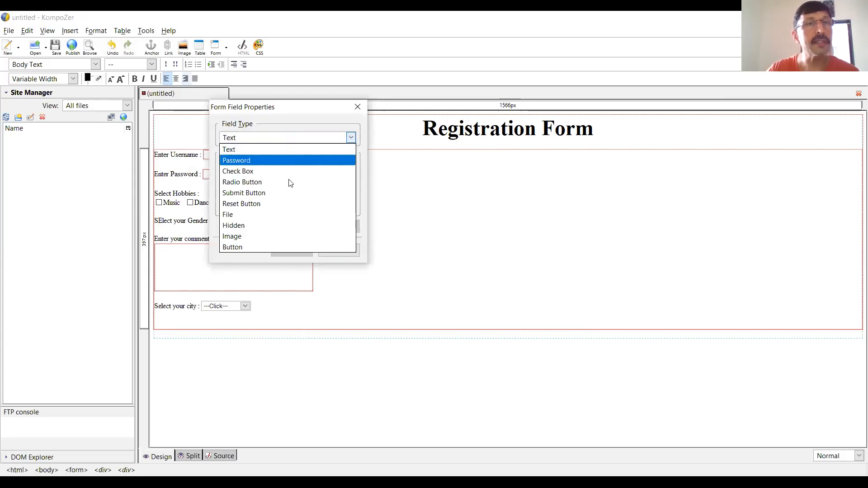
click(278, 204)
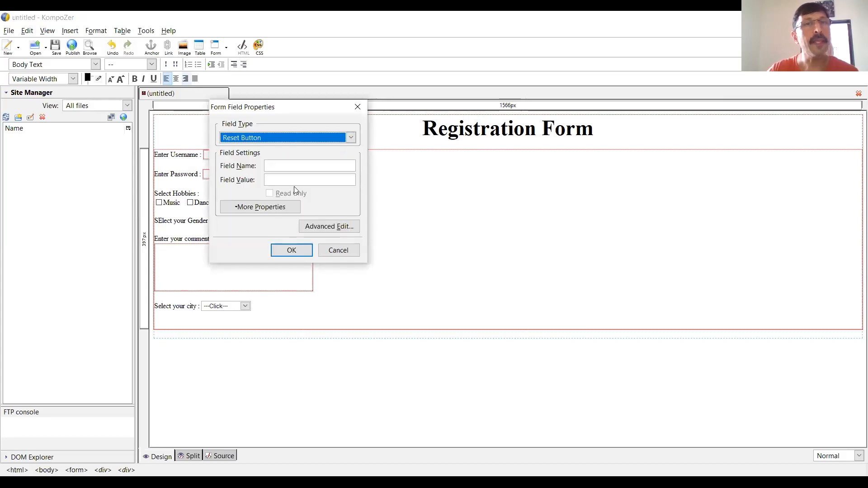
click(306, 165)
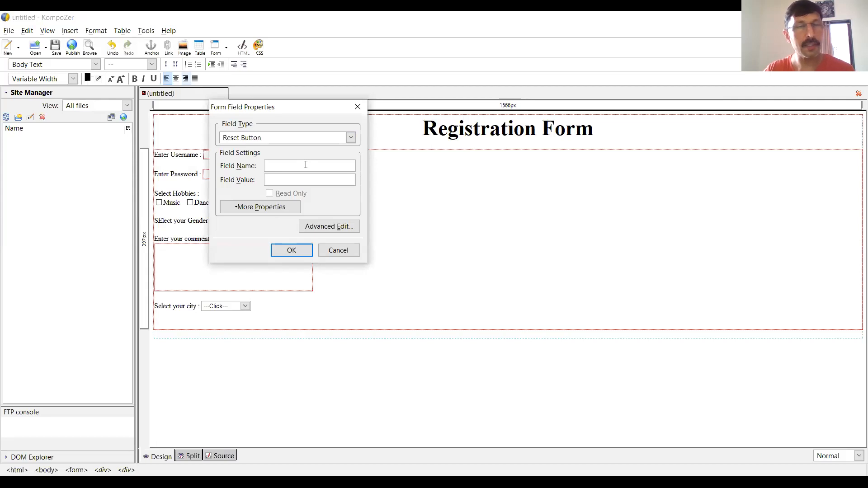
text(rb)
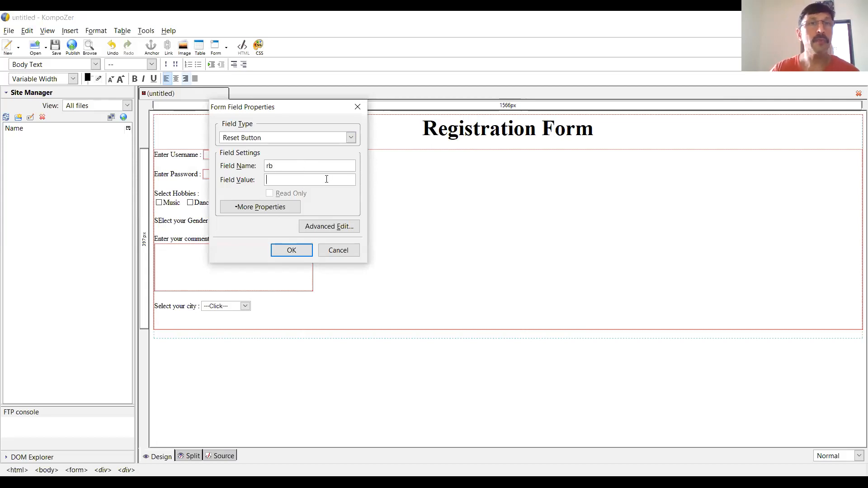
text(Clea)
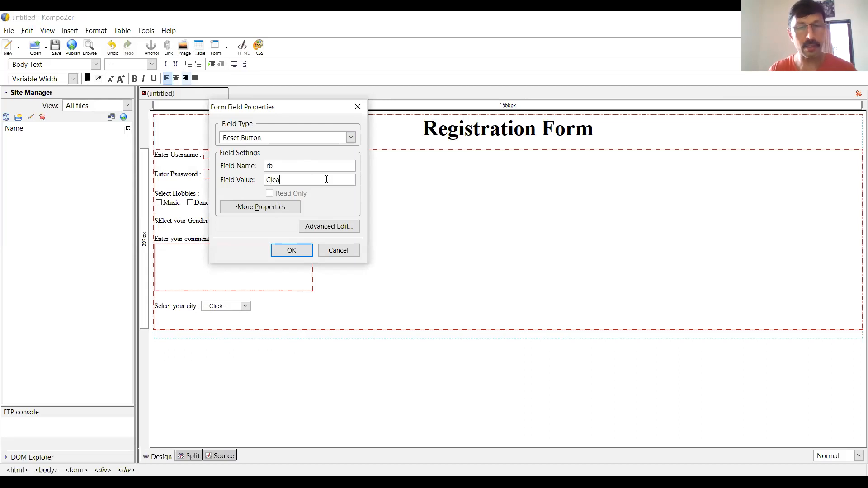
text(r All)
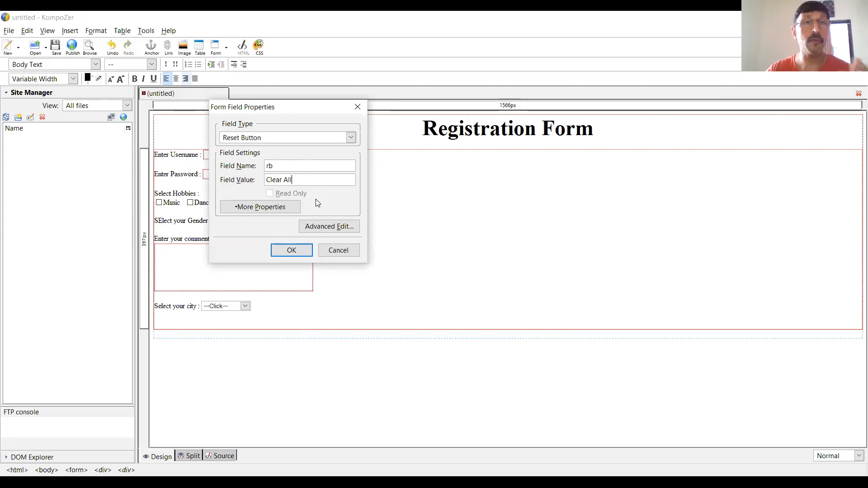
click(292, 251)
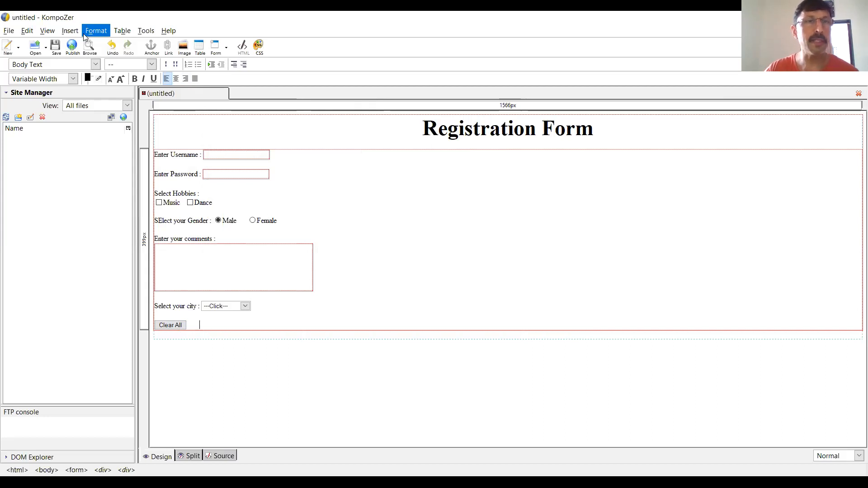
- Insert a submit button named sb with the value "Submit Form" beside the Clear All button
click(72, 31)
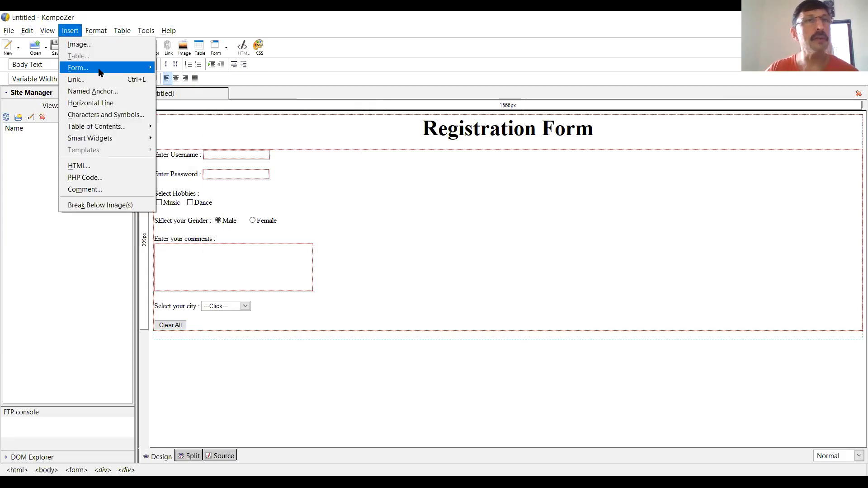
mouse_move(100, 69)
click(208, 84)
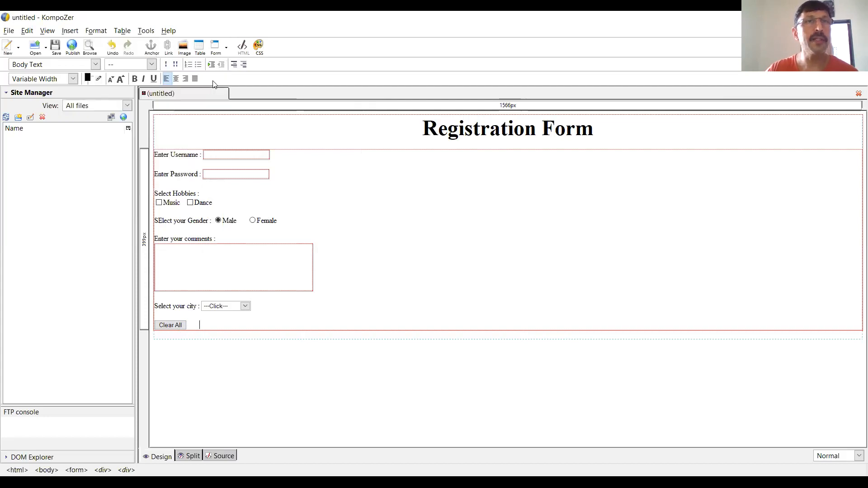
click(300, 138)
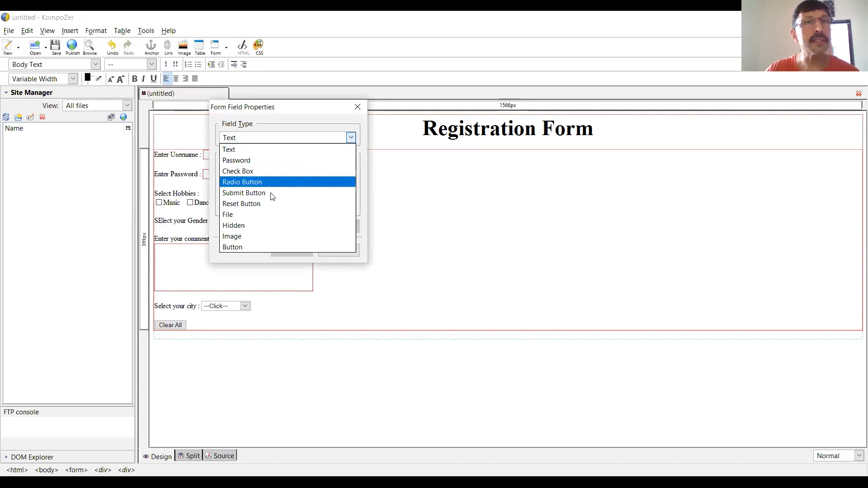
click(272, 194)
click(296, 166)
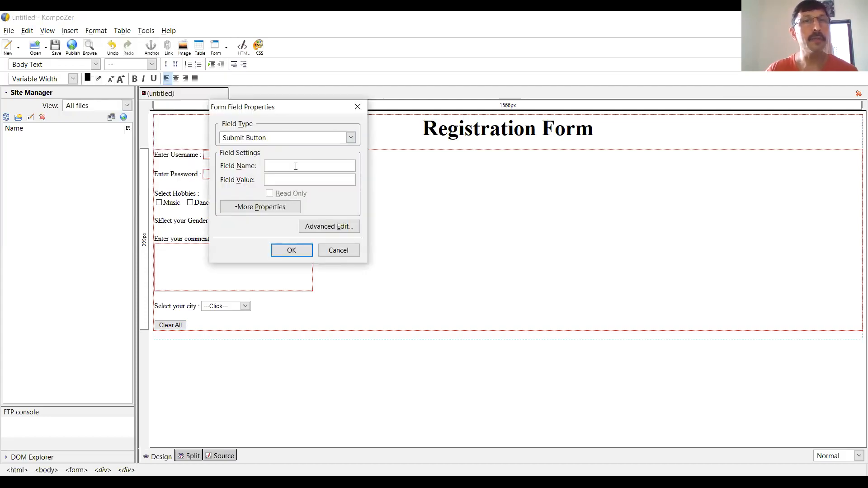
text(sb)
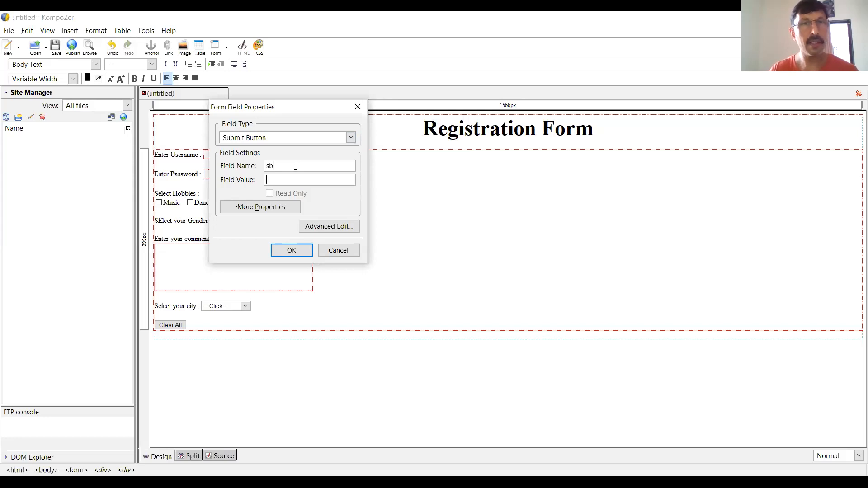
key(Tab)
text(Sen)
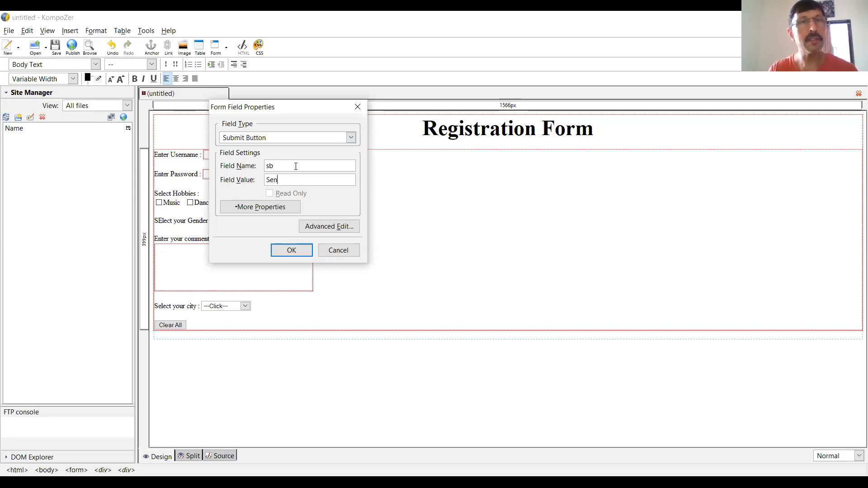
key(BackSpace)
key(BackSpace)
text(ub)
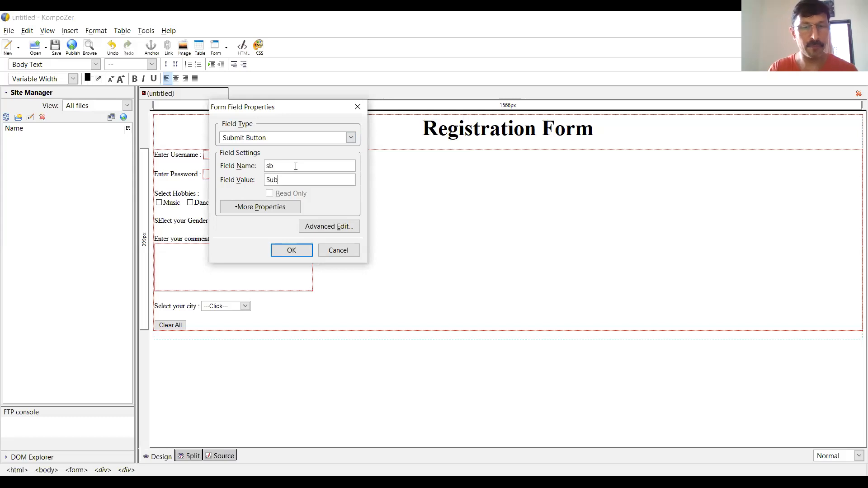
text(mit Form)
click(289, 250)
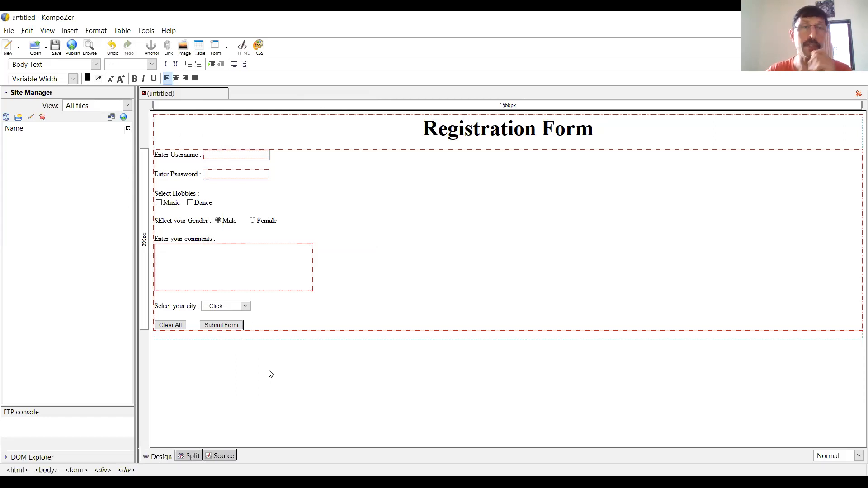
- Select the username text field and show its HTML code alongside the page design
click(258, 155)
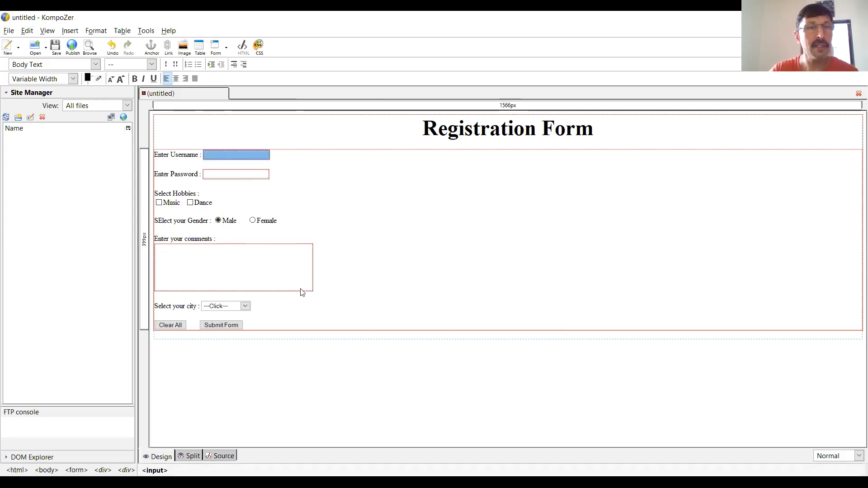
click(194, 456)
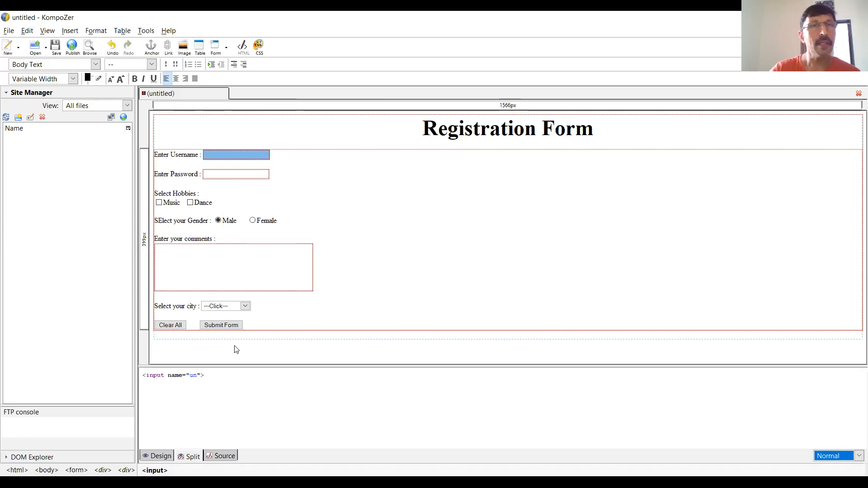
- Inspect the HTML code of the password field and the comments area, and show the full page source
click(264, 171)
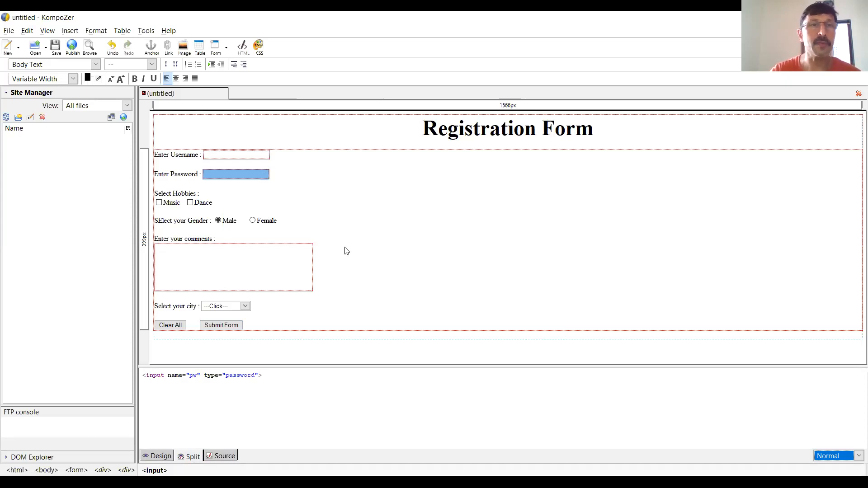
click(289, 277)
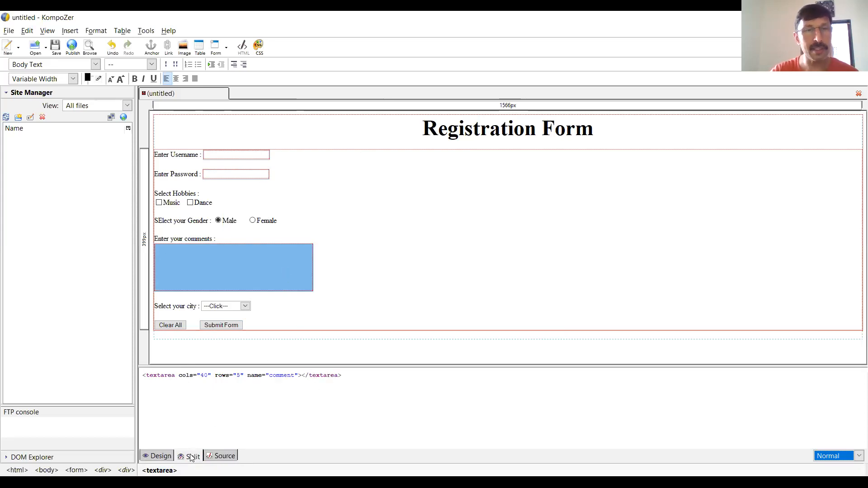
click(228, 455)
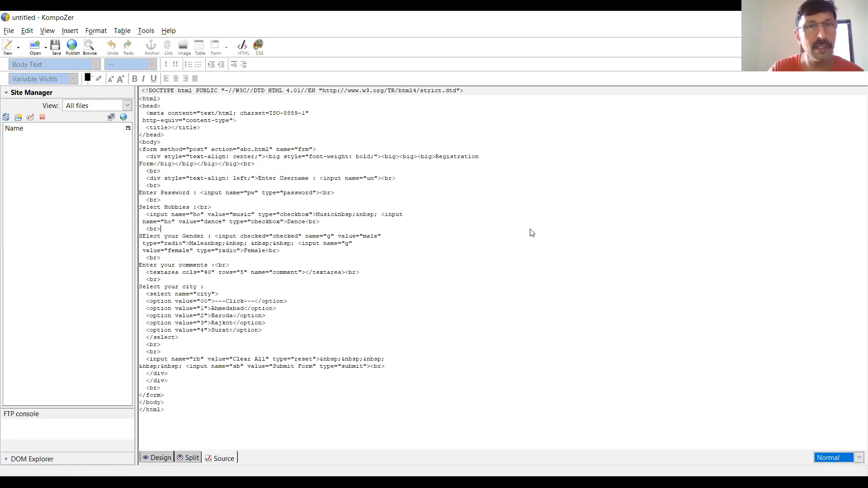
- Return from the page source to the design view of the form with no text selected
click(167, 458)
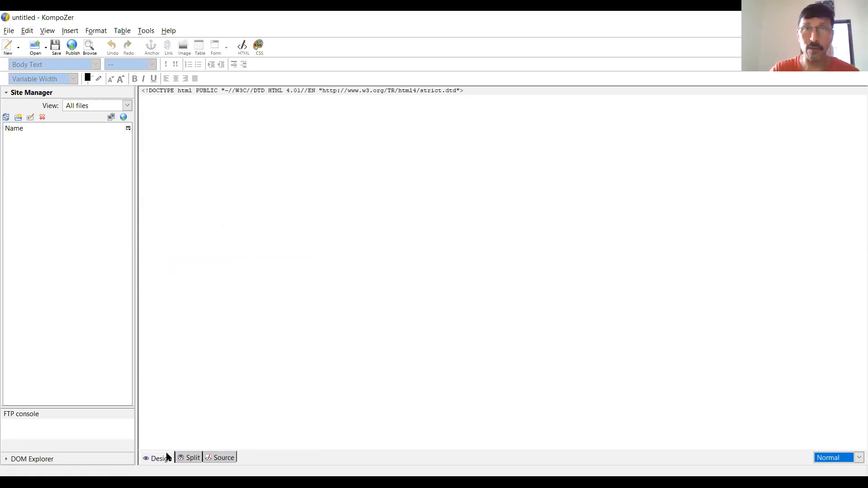
triple_click(486, 219)
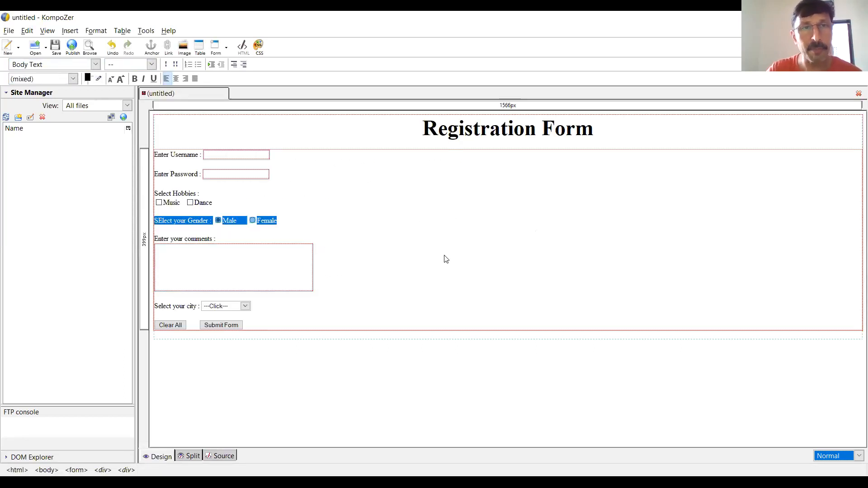
click(446, 259)
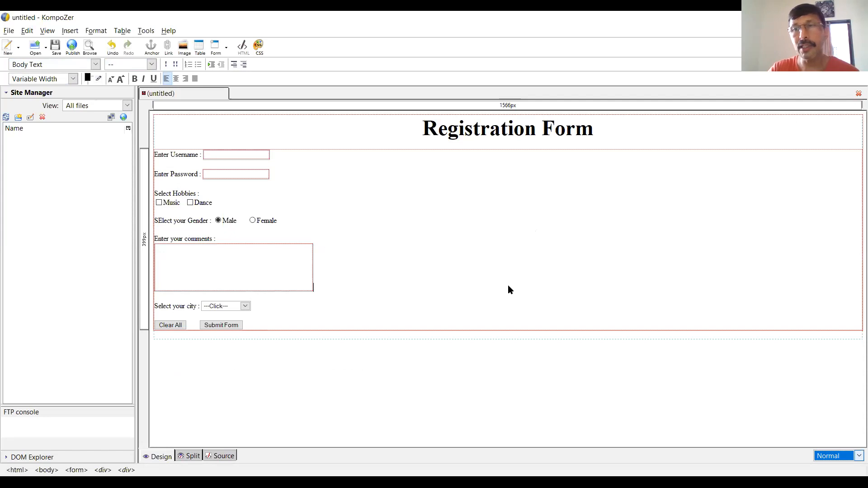
click(860, 456)
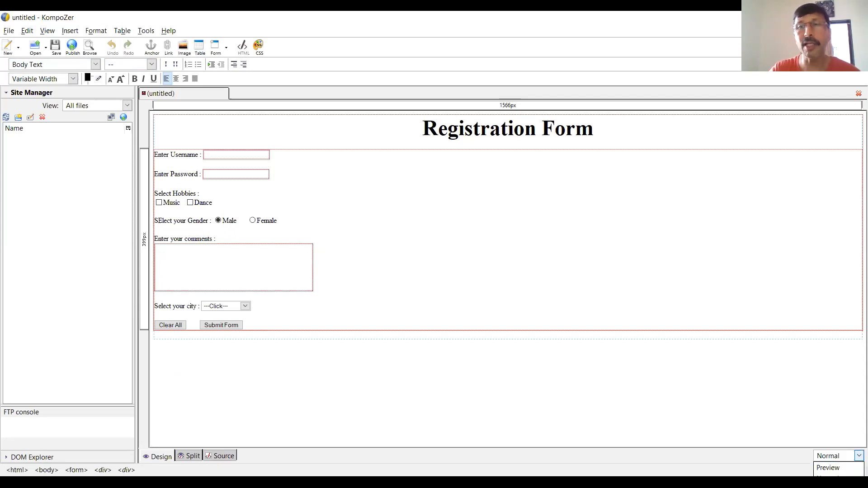
click(613, 386)
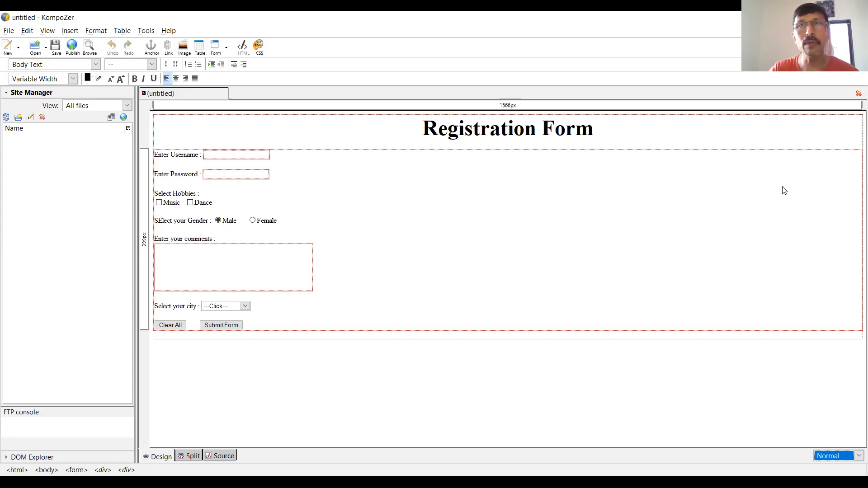
double_click(516, 17)
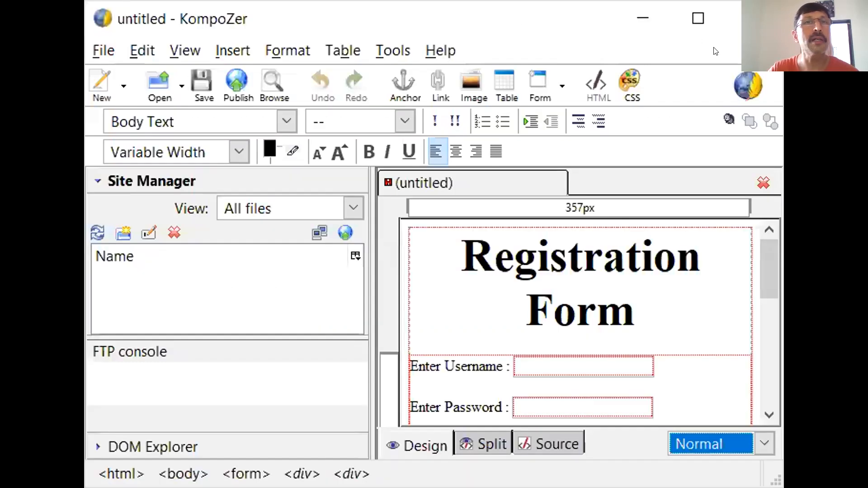
click(764, 444)
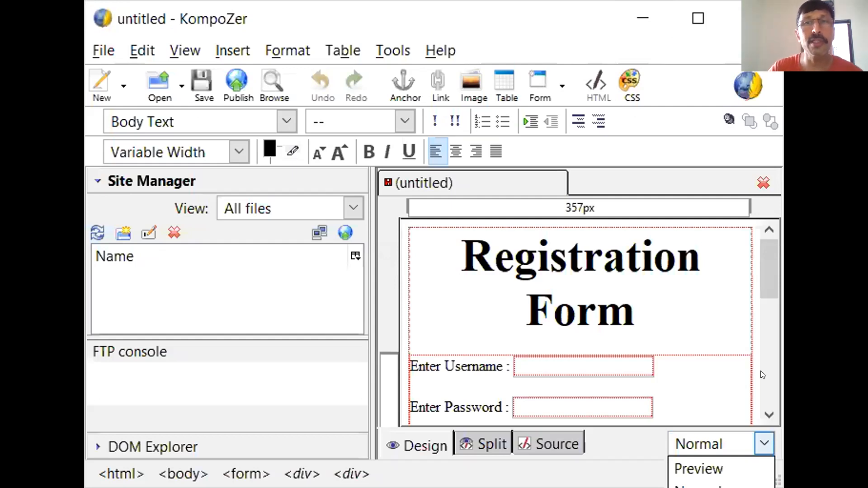
click(700, 19)
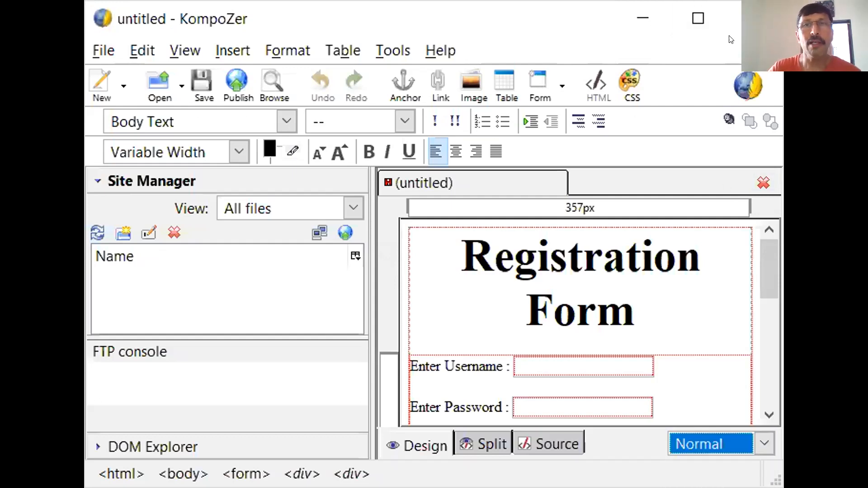
click(685, 8)
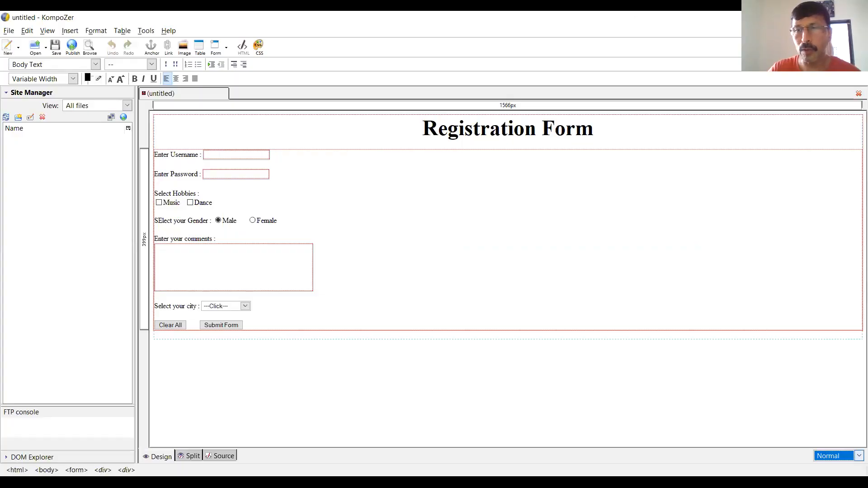
- Display the form design in the HTML Tags view mode and switch it back to Normal
click(836, 456)
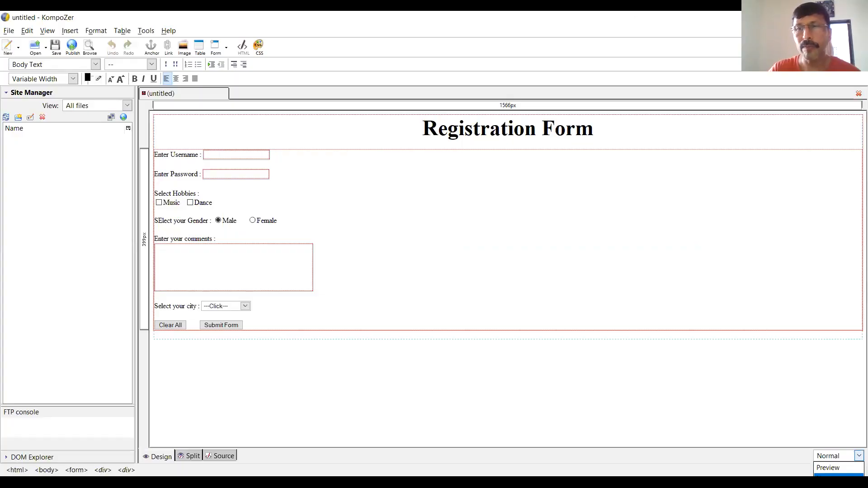
click(830, 476)
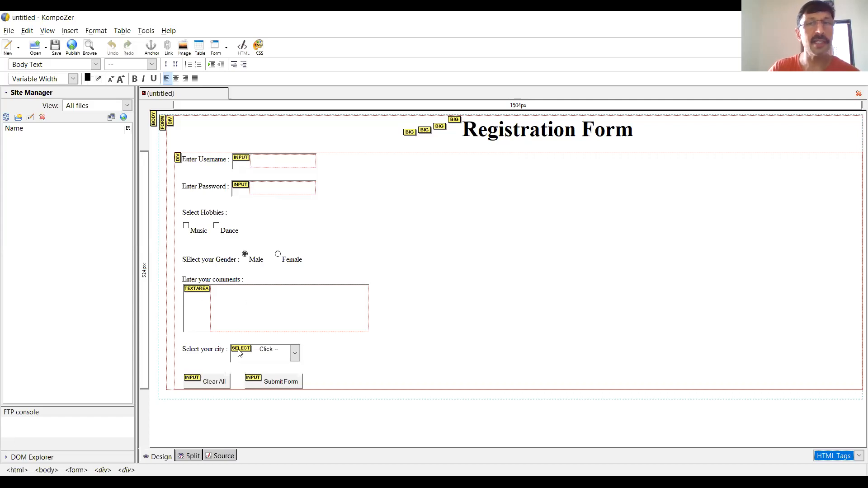
click(859, 456)
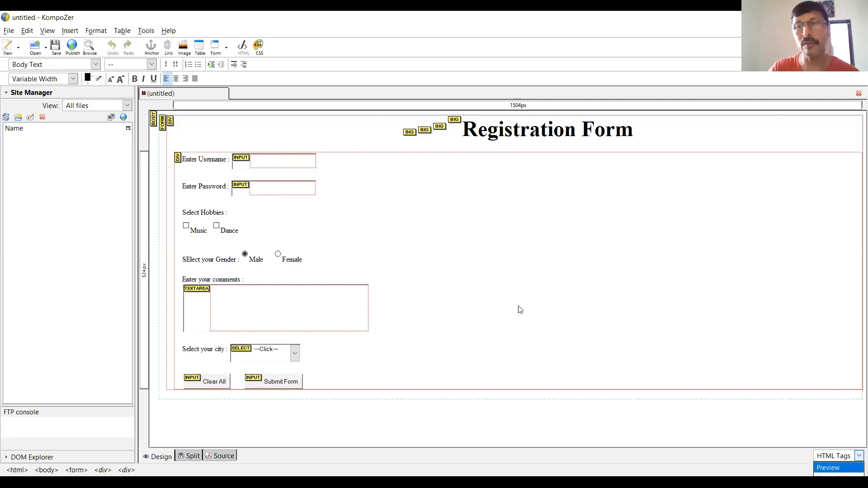
click(829, 478)
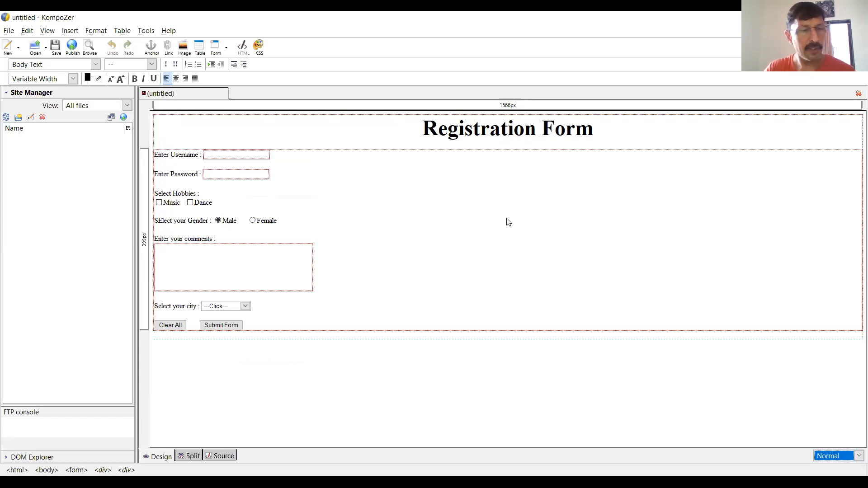
- Save the page with the title "My Form..." as the HTML file form2 in the Documents folder
key(ctrl+s)
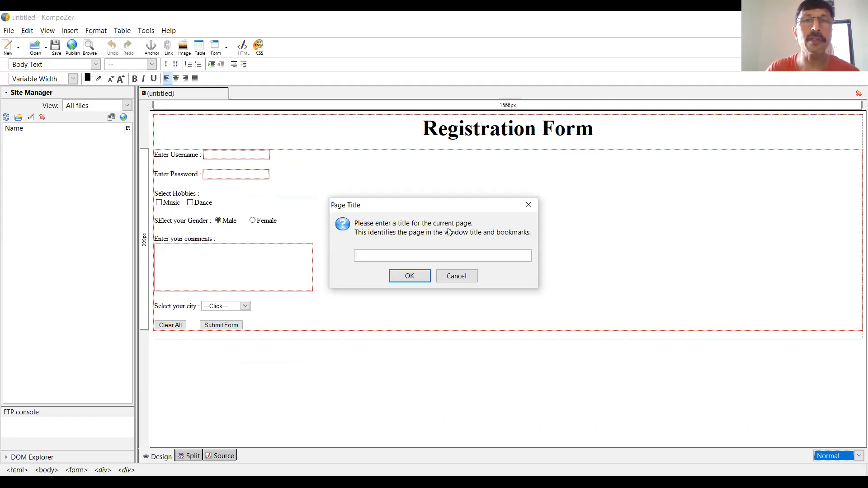
text(My Form...)
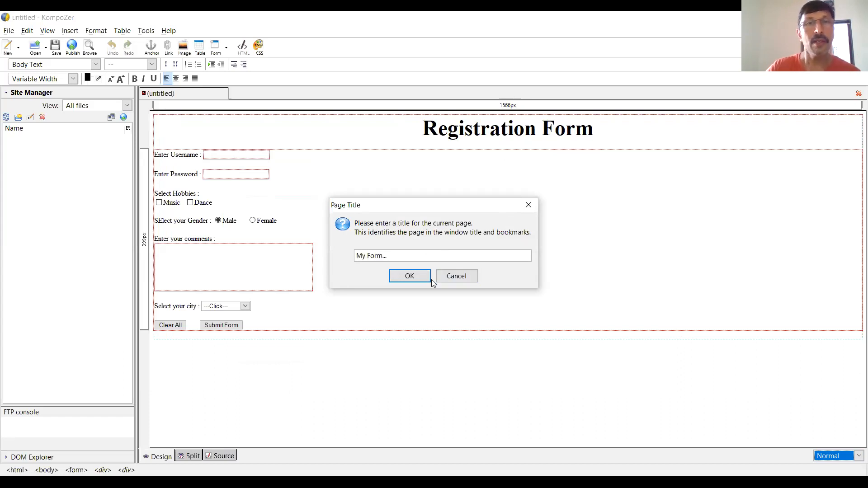
click(417, 277)
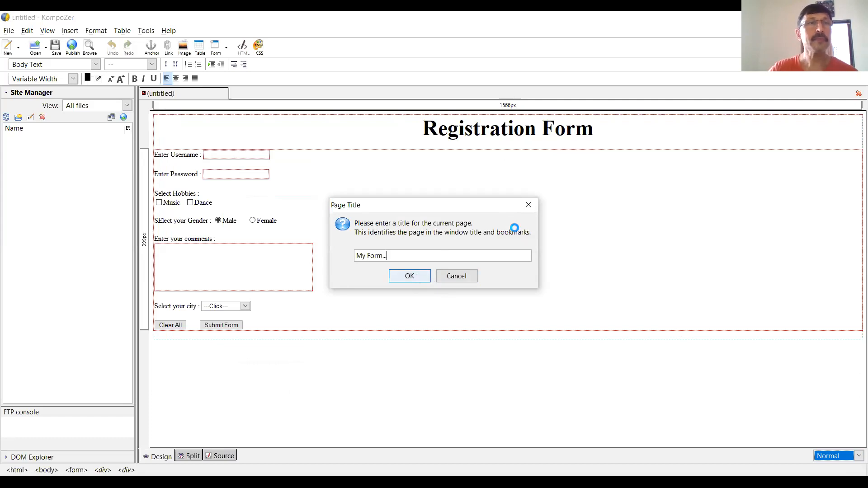
drag(302, 32, 495, 81)
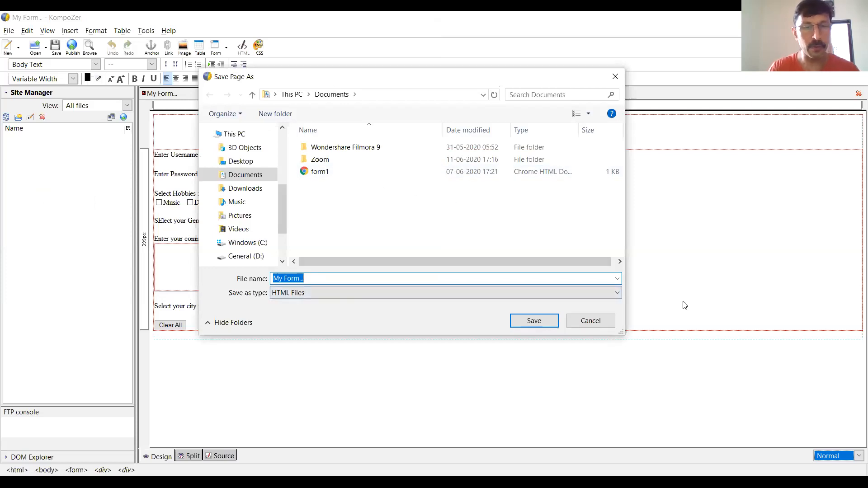
text(form2)
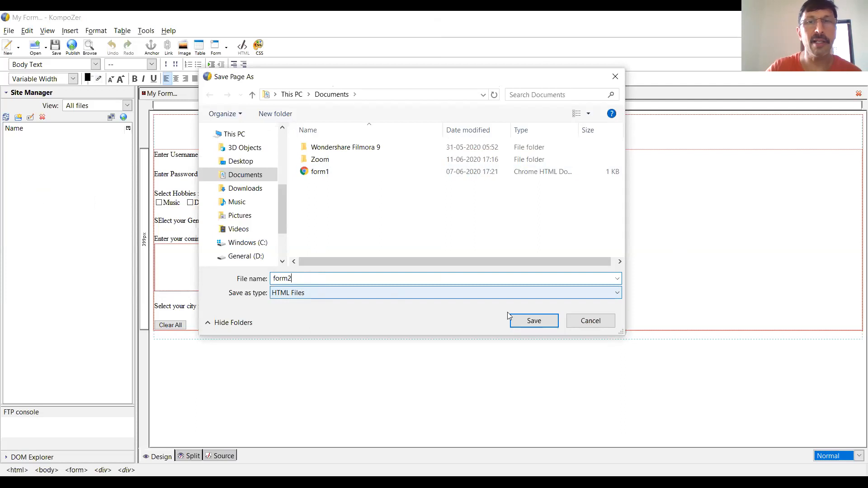
click(534, 321)
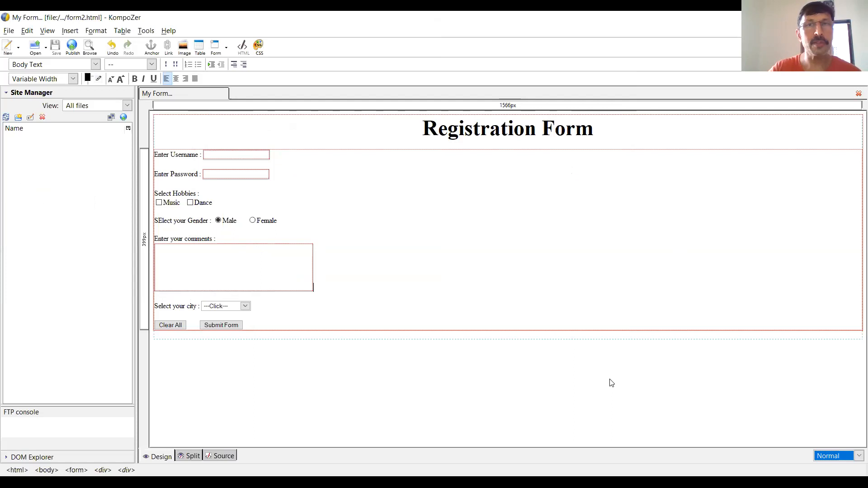
- Switch to Chrome and open the form2 file from the Documents folder
key(alt+Tab)
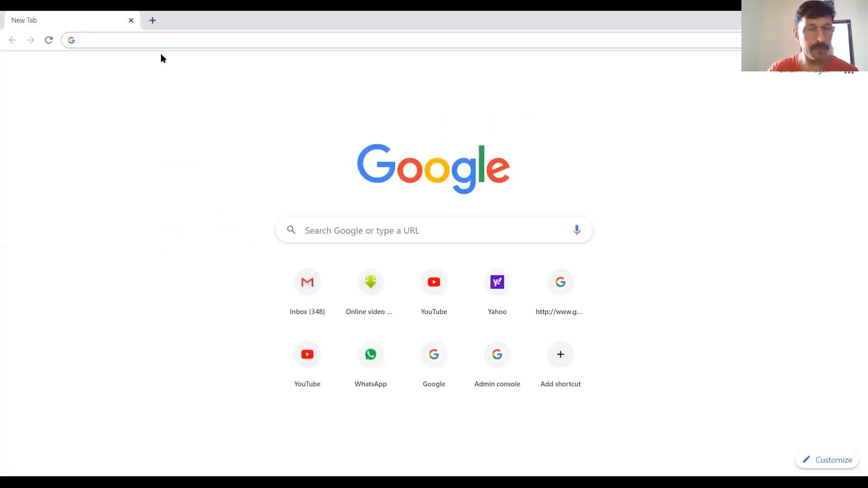
key(ctrl+o)
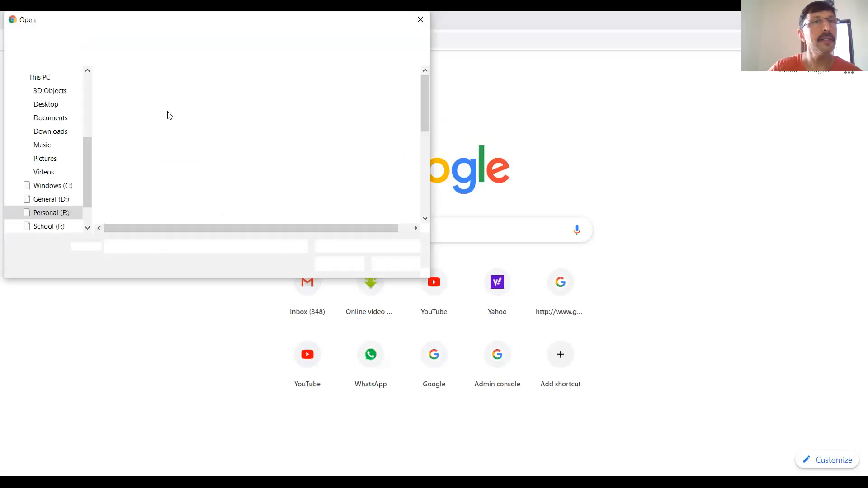
click(59, 121)
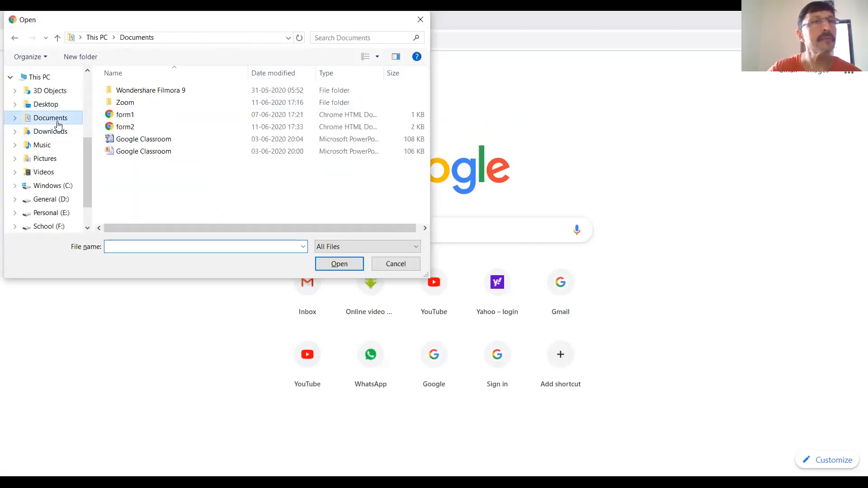
click(149, 127)
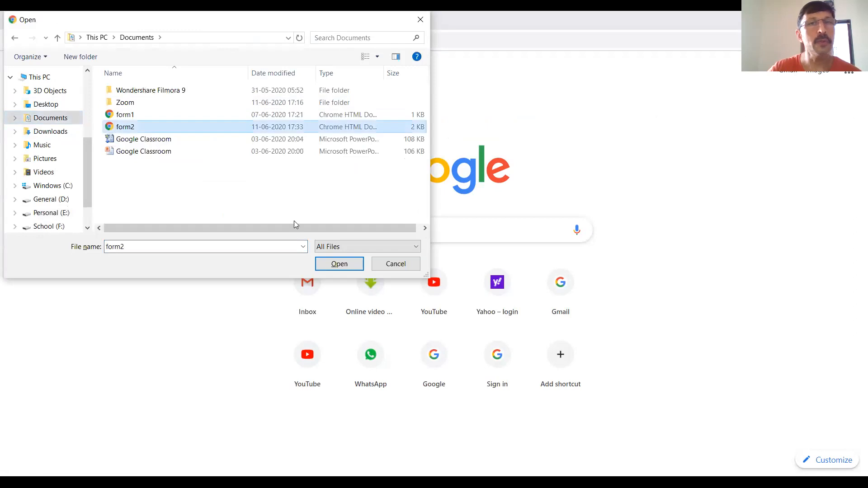
click(332, 265)
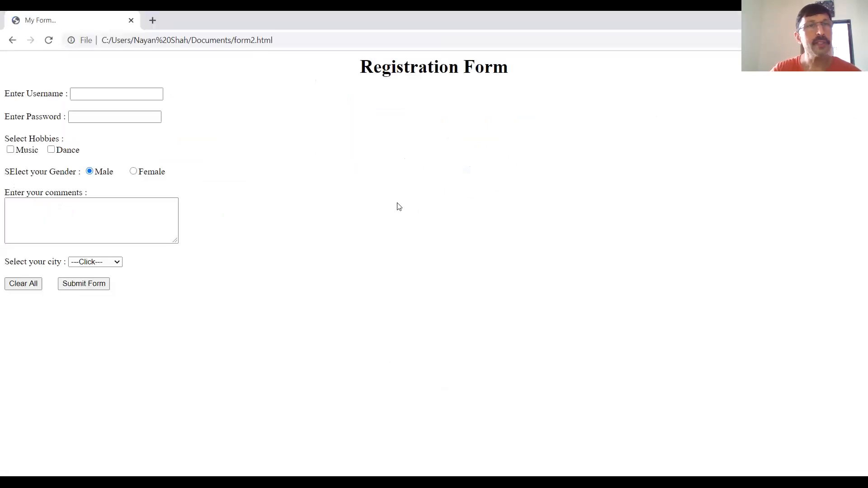
- Fill in the username with the suggested saved entry and enter the account password in the registration form
click(98, 95)
click(104, 94)
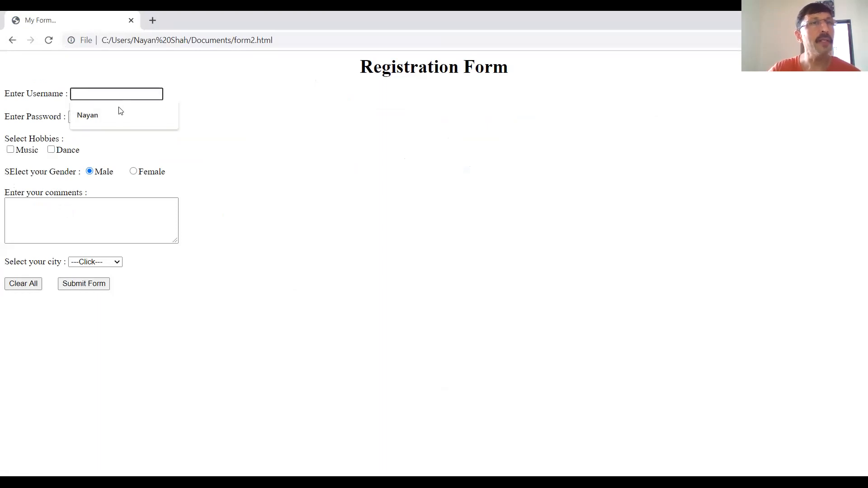
click(116, 115)
click(112, 117)
text(*******)
- Choose Music as the hobby and test the gender options by selecting Female and switching back to Male
click(12, 151)
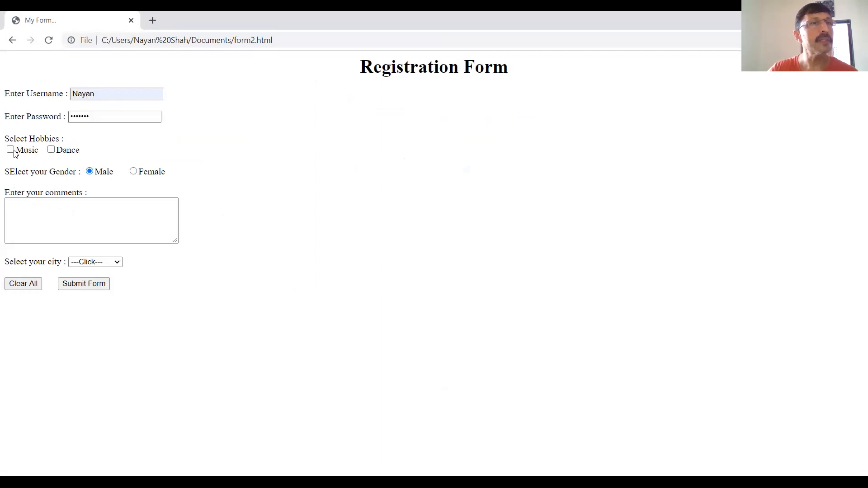
click(12, 151)
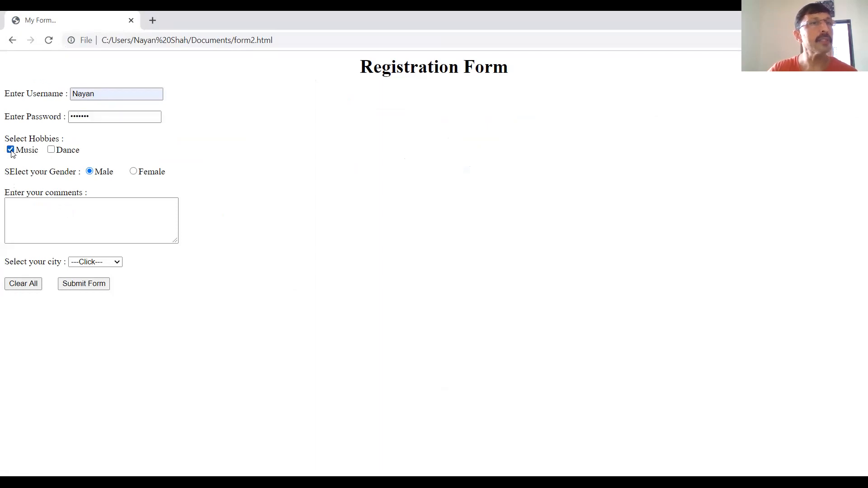
click(134, 172)
click(90, 172)
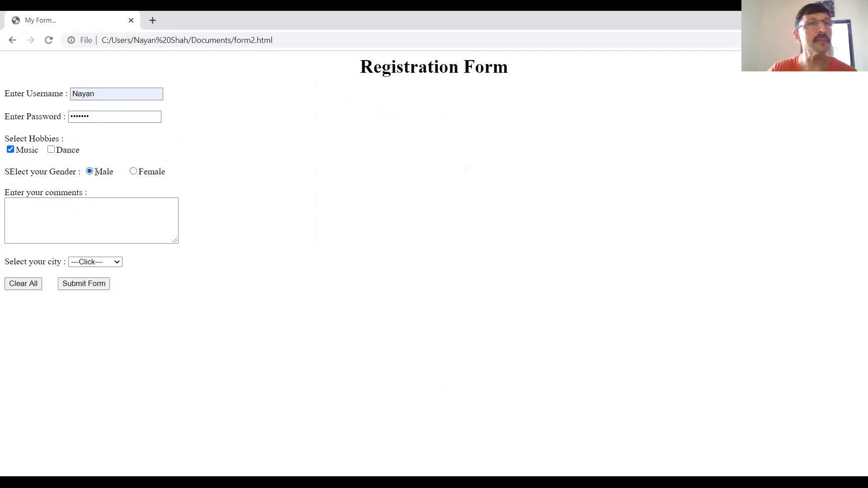
- Enter multi-line filler text beginning with "dgdgdgdgd dfgdgd" in the comments area until it scrolls
click(103, 205)
text(dgdgdgdg)
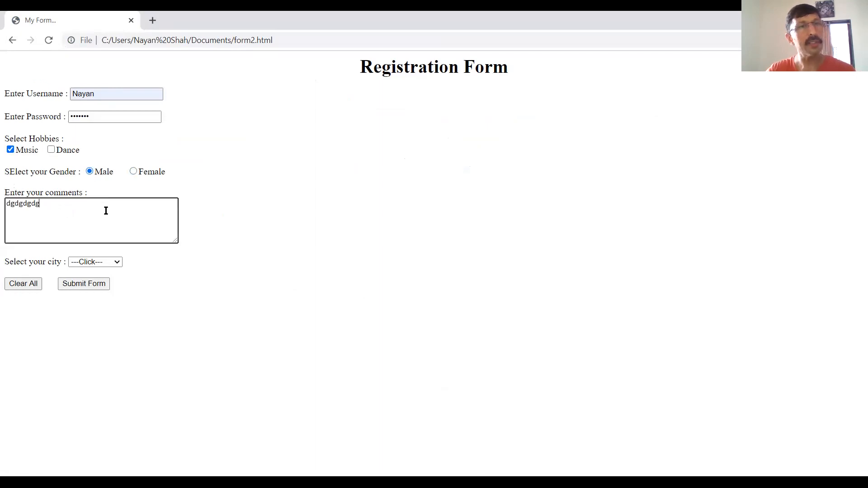
text(d dfgdgd)
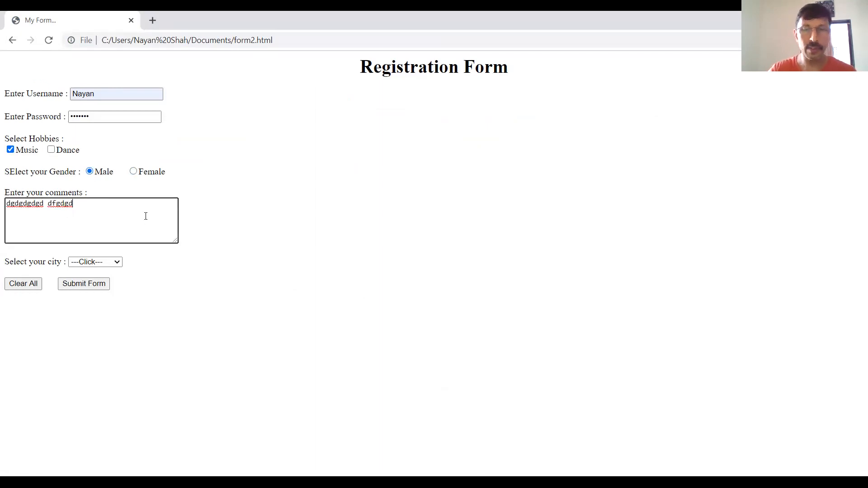
text(gd d fgd g dh fh fgh f jf jgh j)
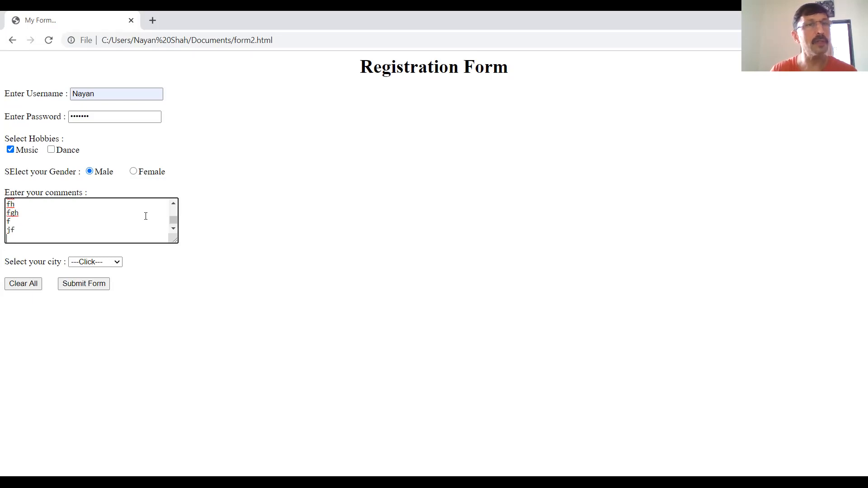
mouse_move(174, 221)
mouse_down()
mouse_move(174, 208)
mouse_move(174, 223)
mouse_up()
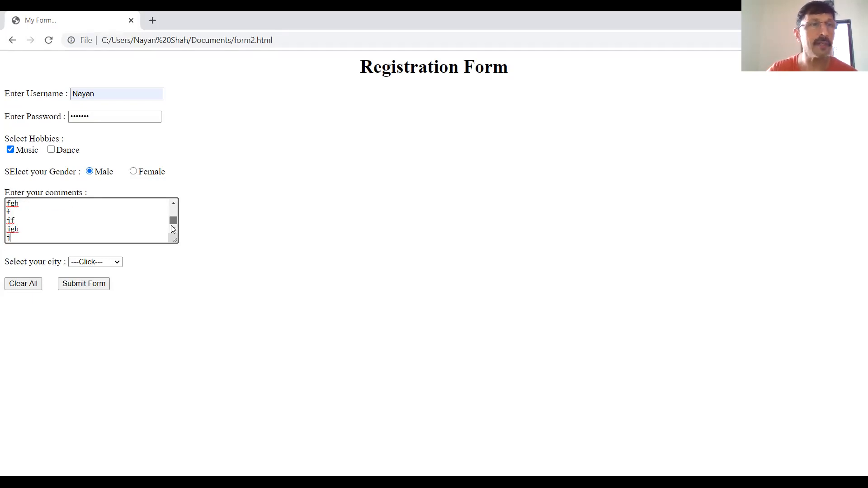
- Select Rajkot as the city and test the form's reset by clearing all entries
click(110, 263)
click(102, 299)
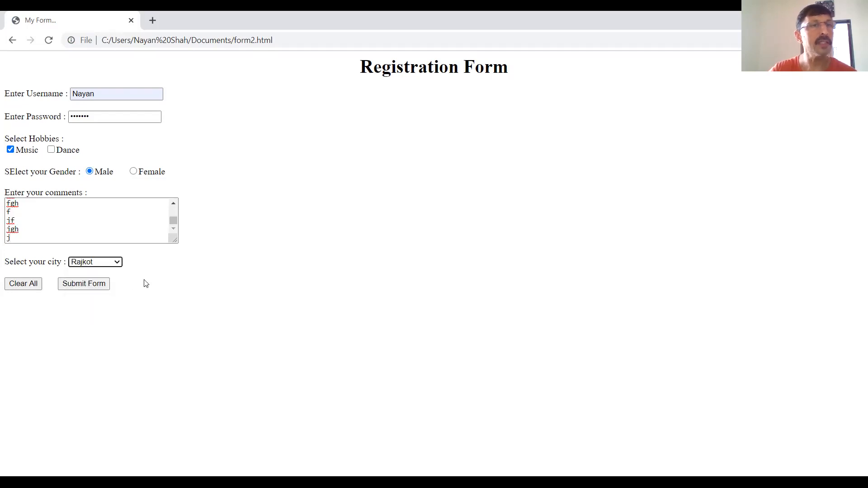
click(32, 288)
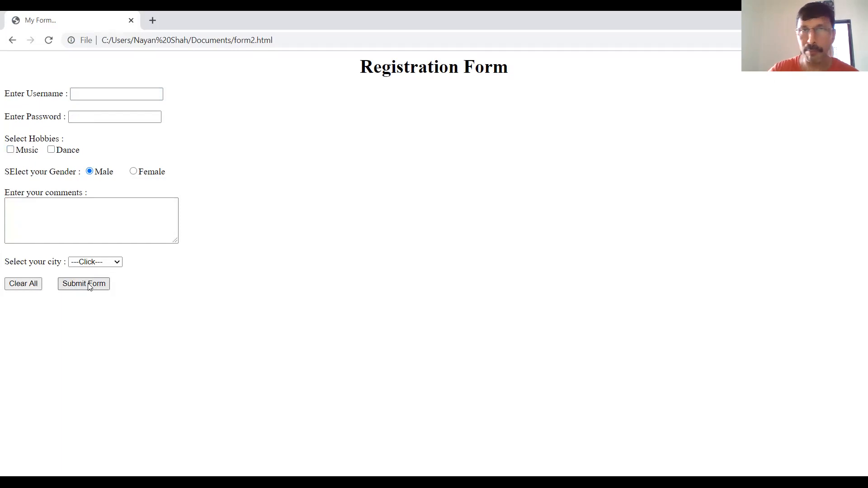